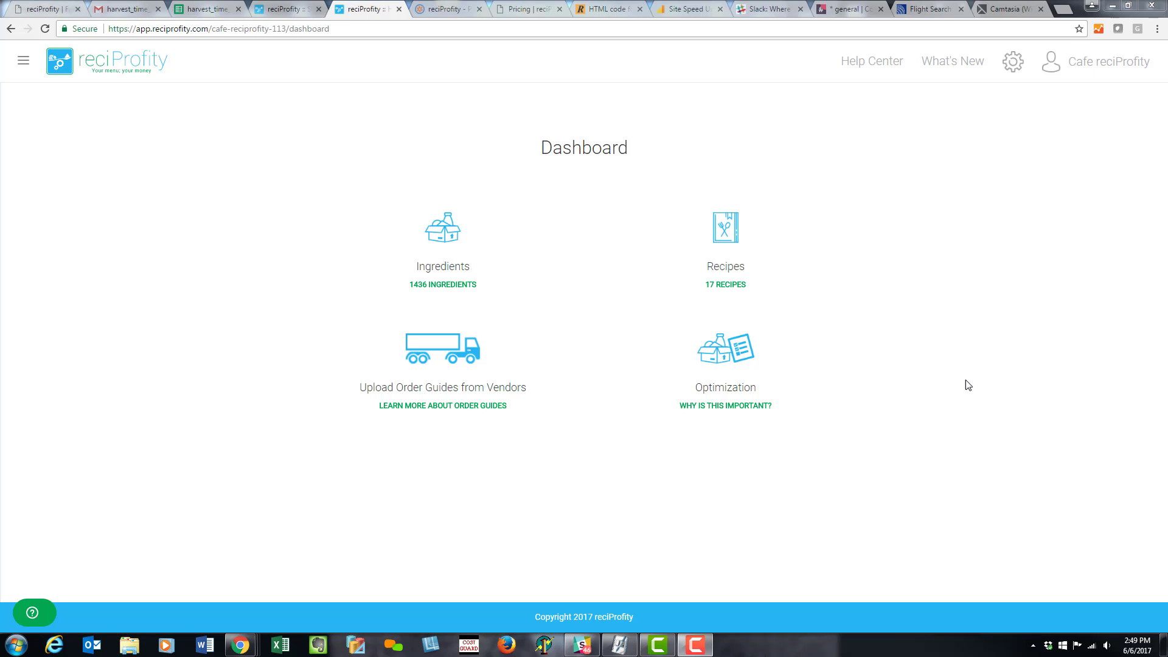
- Examine the vendor and vendor template choices for importing an order guide, and return to the dashboard
left_click(472, 387)
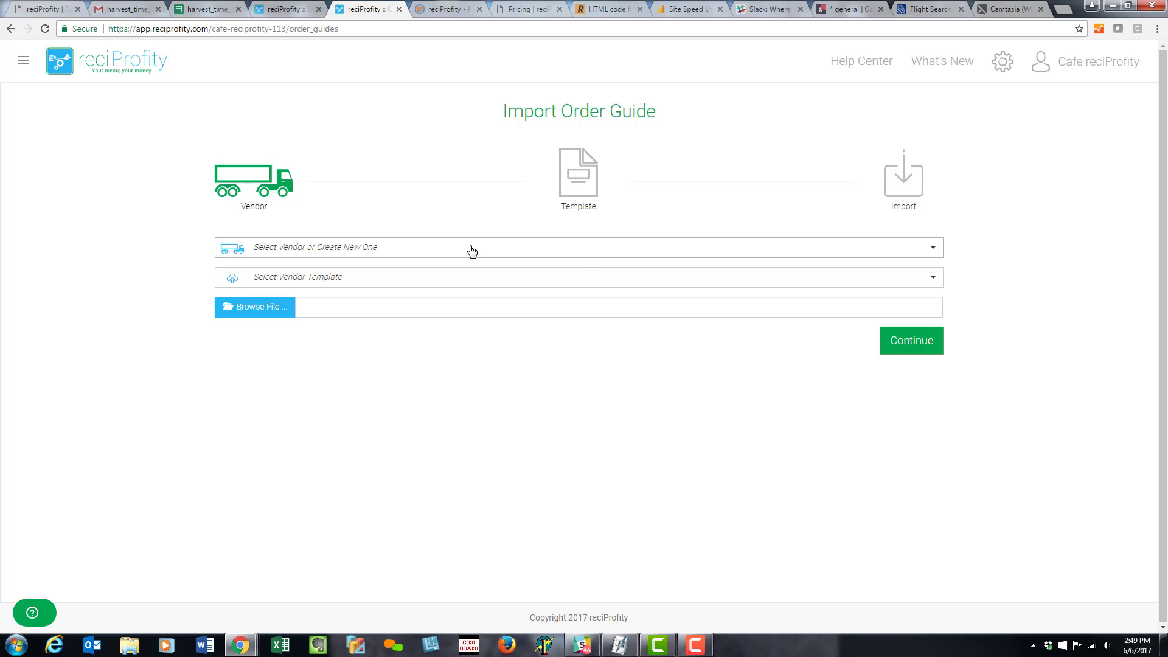
left_click(471, 250)
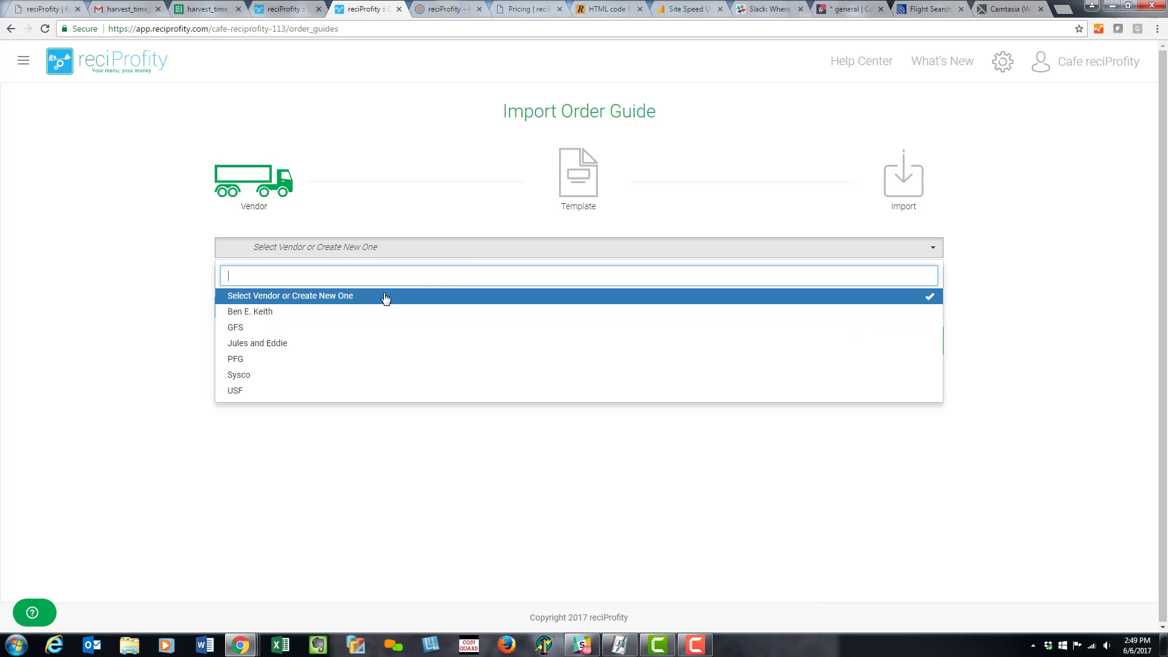
left_click(988, 272)
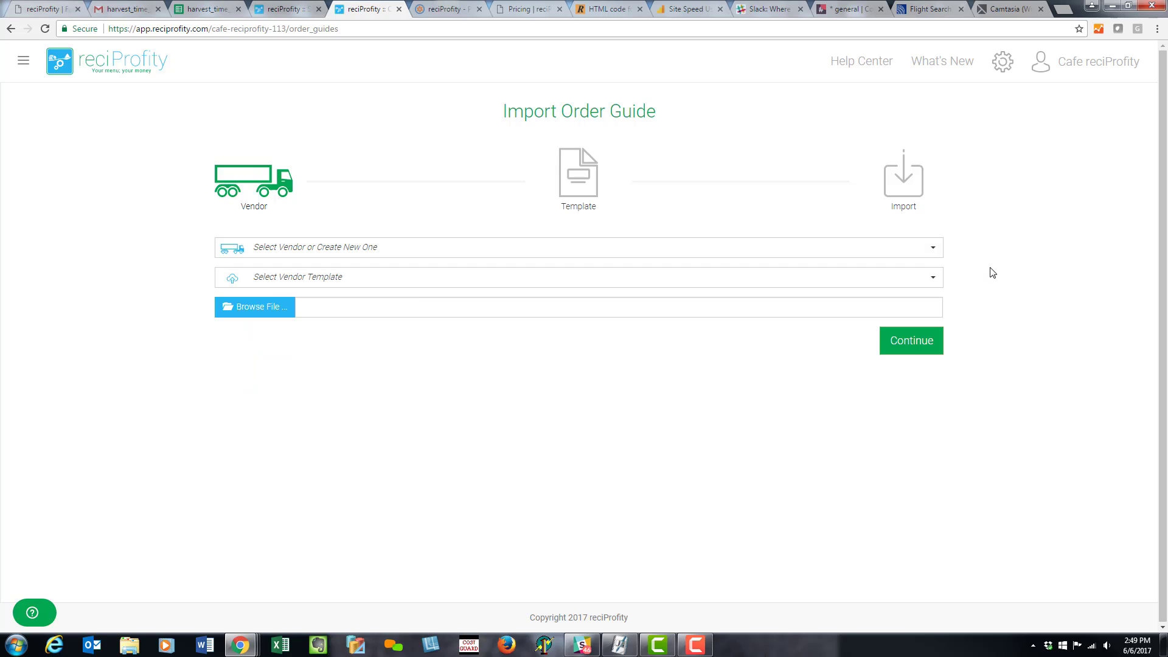
left_click(350, 277)
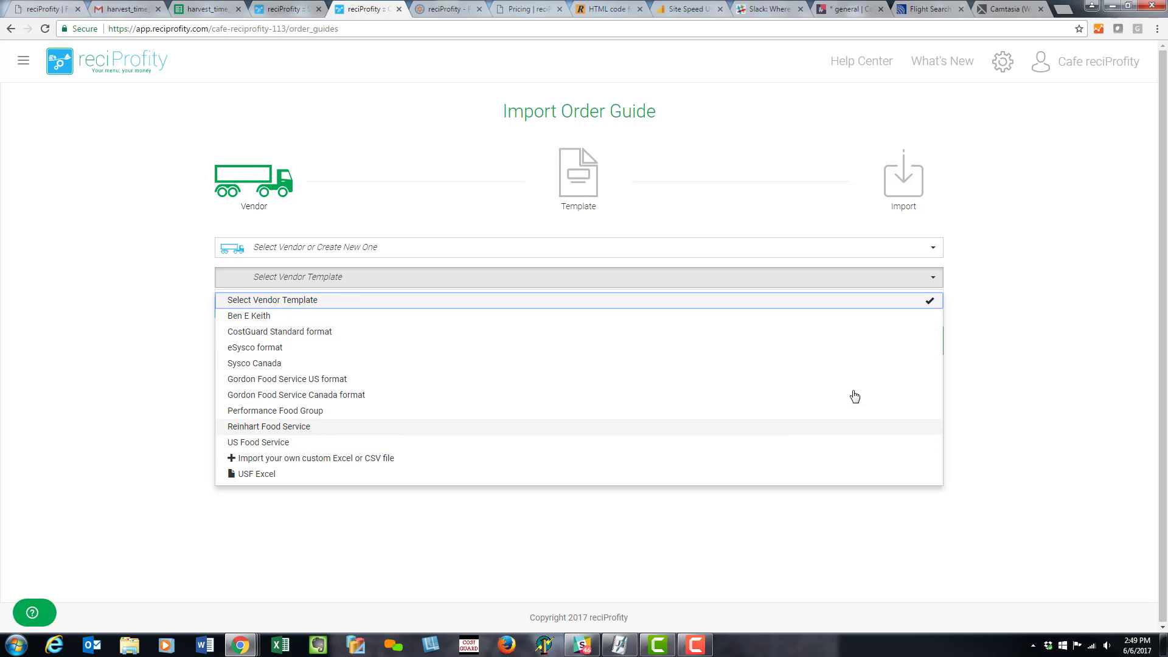
left_click(1100, 347)
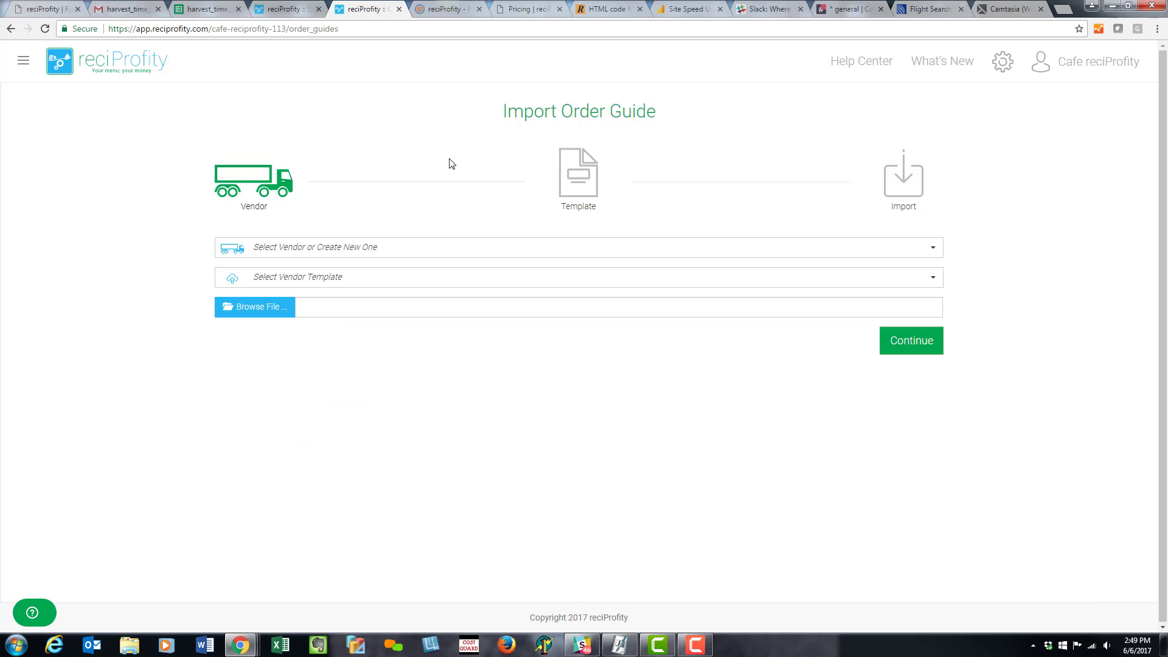
left_click(28, 64)
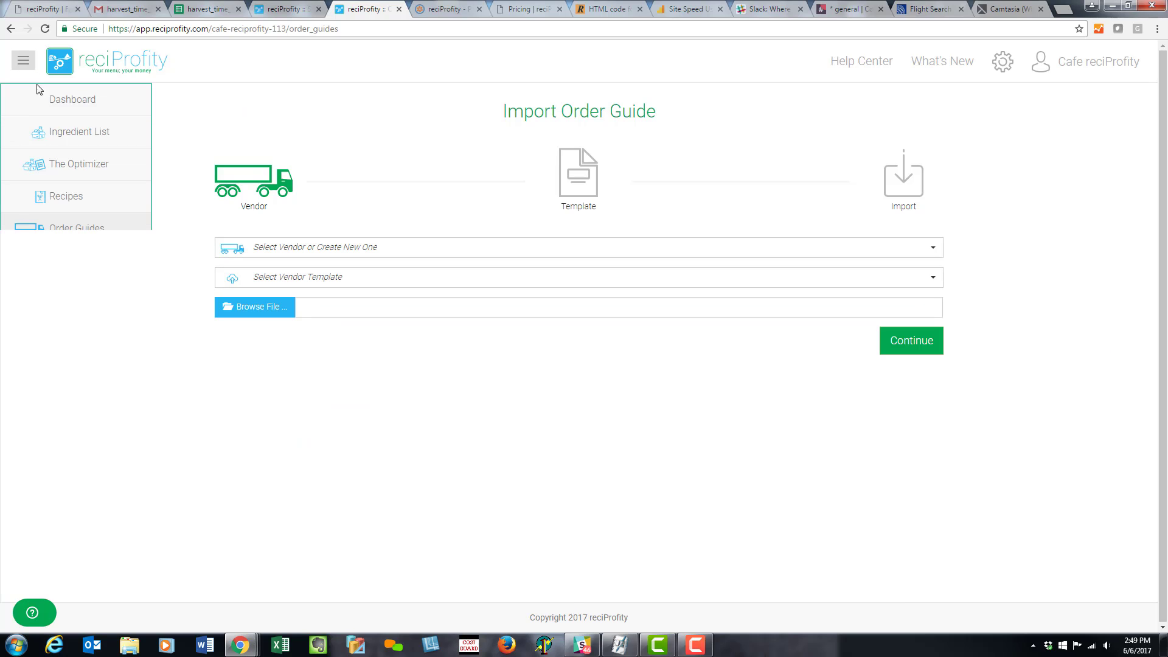
left_click(42, 107)
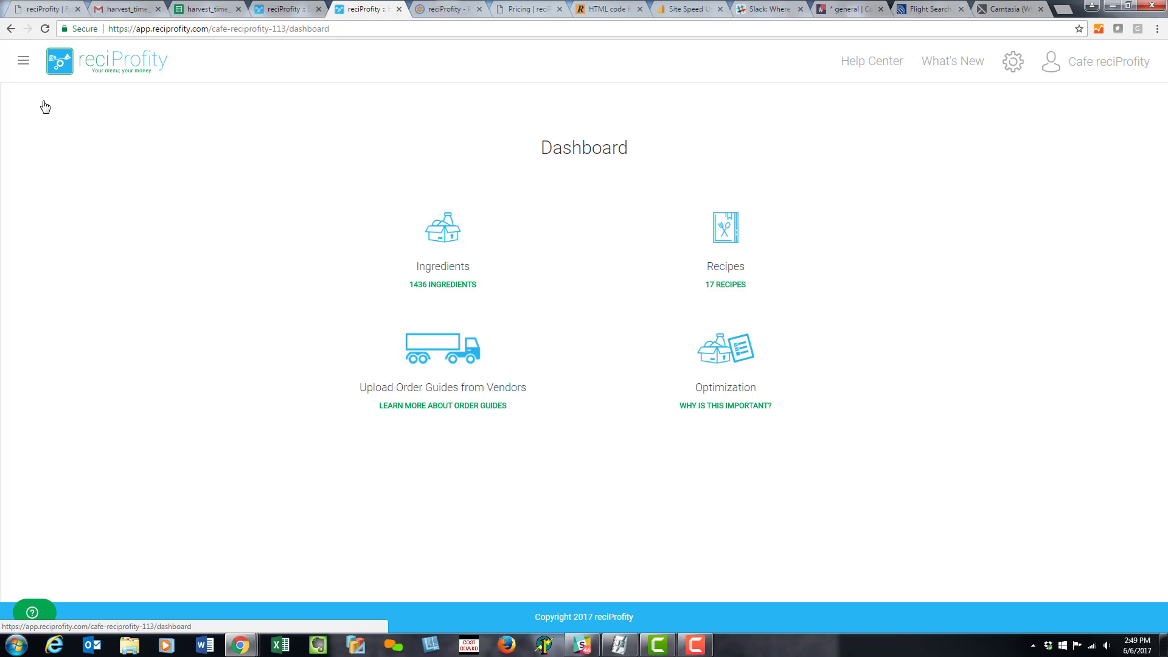
- Open the ingredient list and filter it by name to "Butter, salted"
left_click(442, 235)
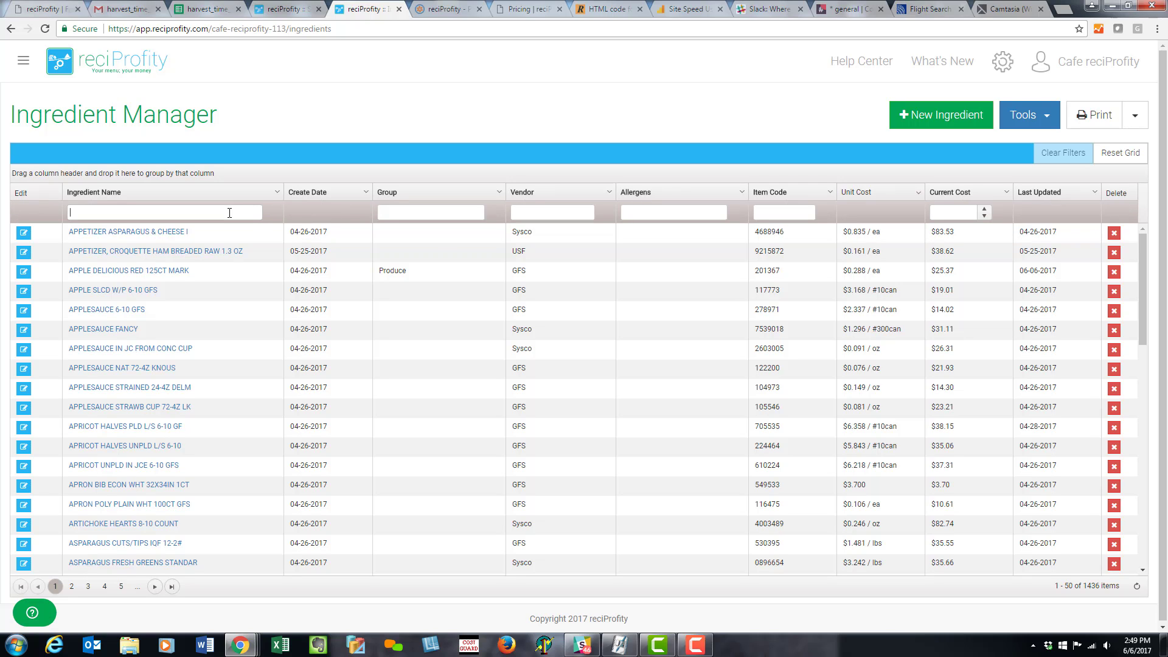
type("butter")
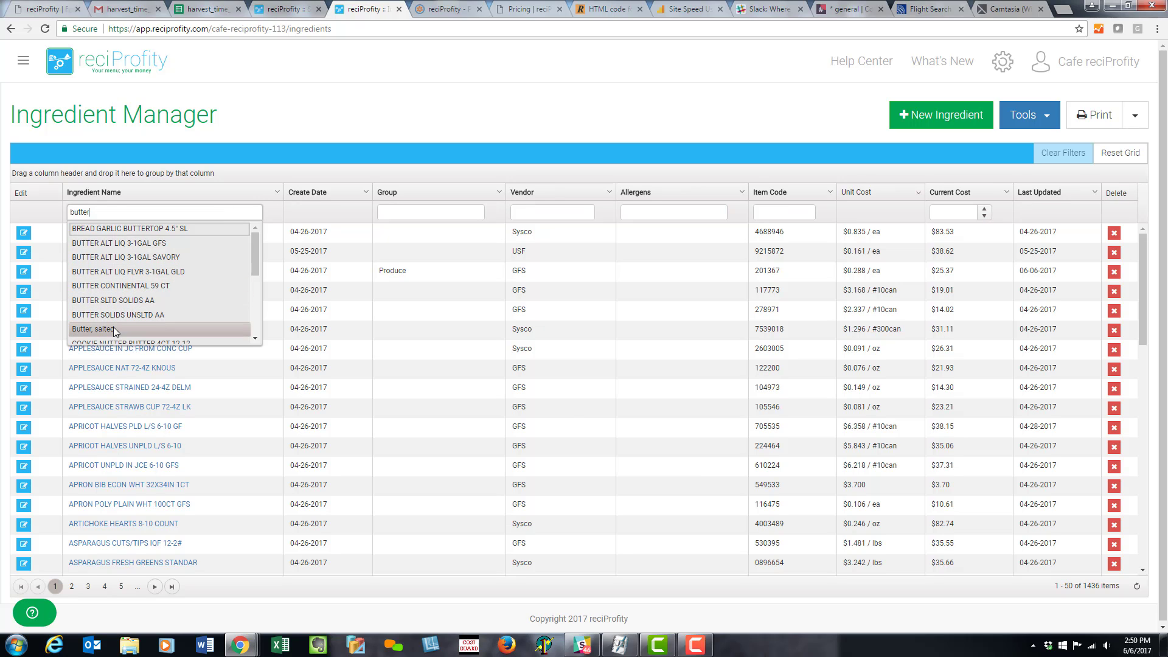
left_click(114, 329)
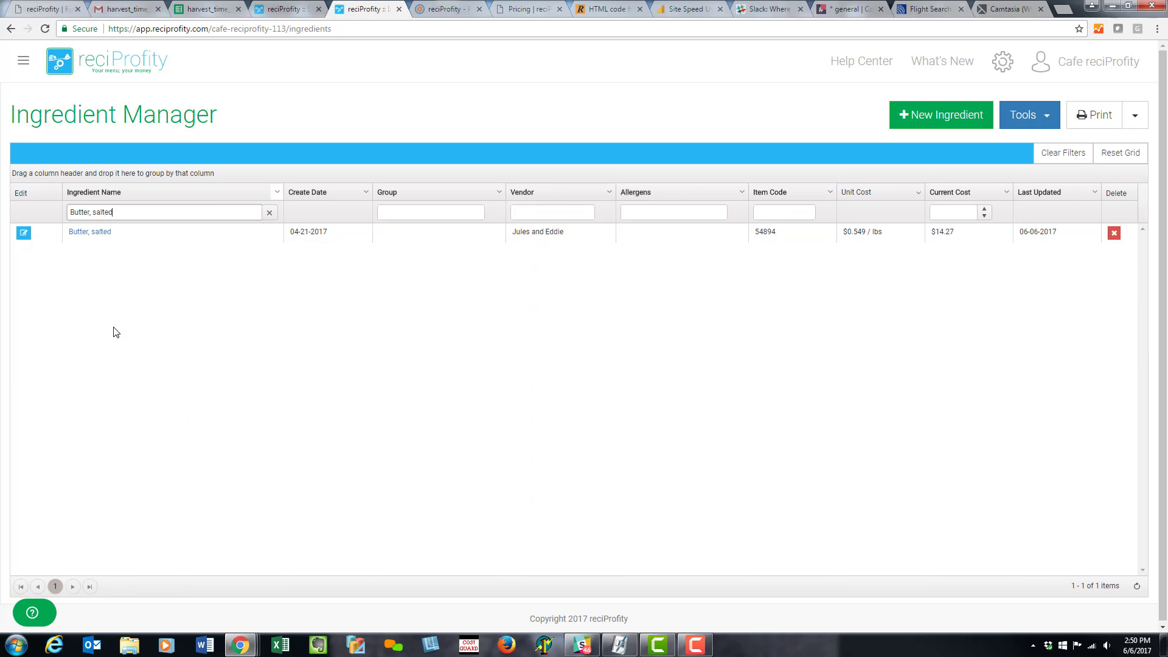
- Assign the Butter, salted ingredient to the Dairy group, mark its allergen as Milk, and save the row
left_click(24, 232)
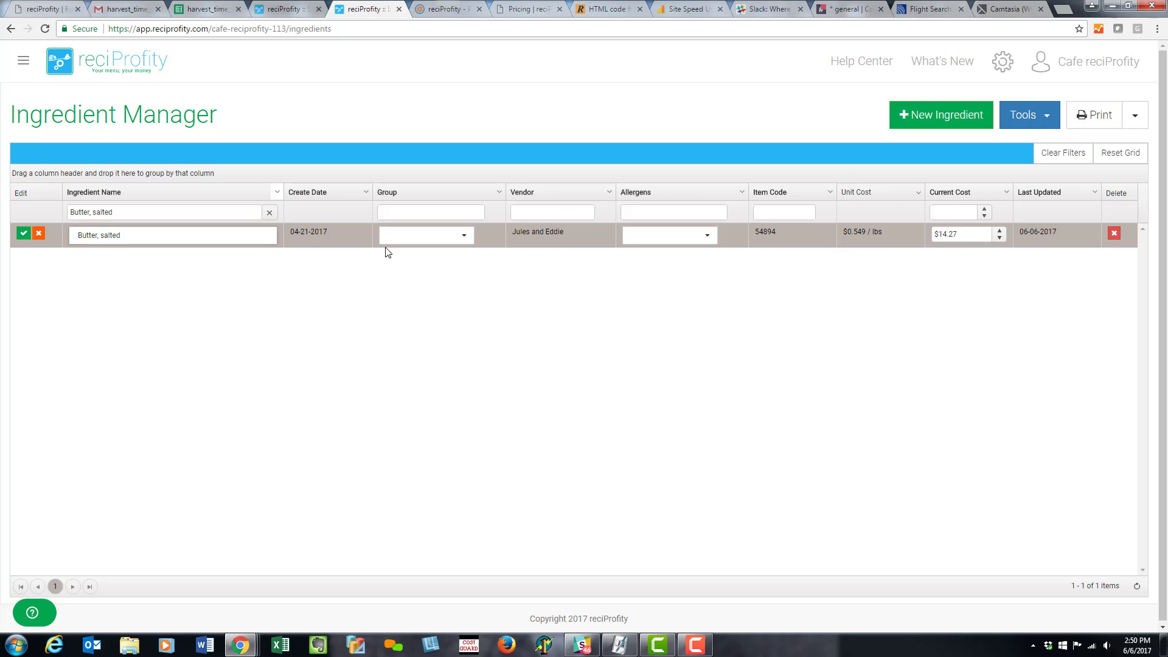
left_click(465, 238)
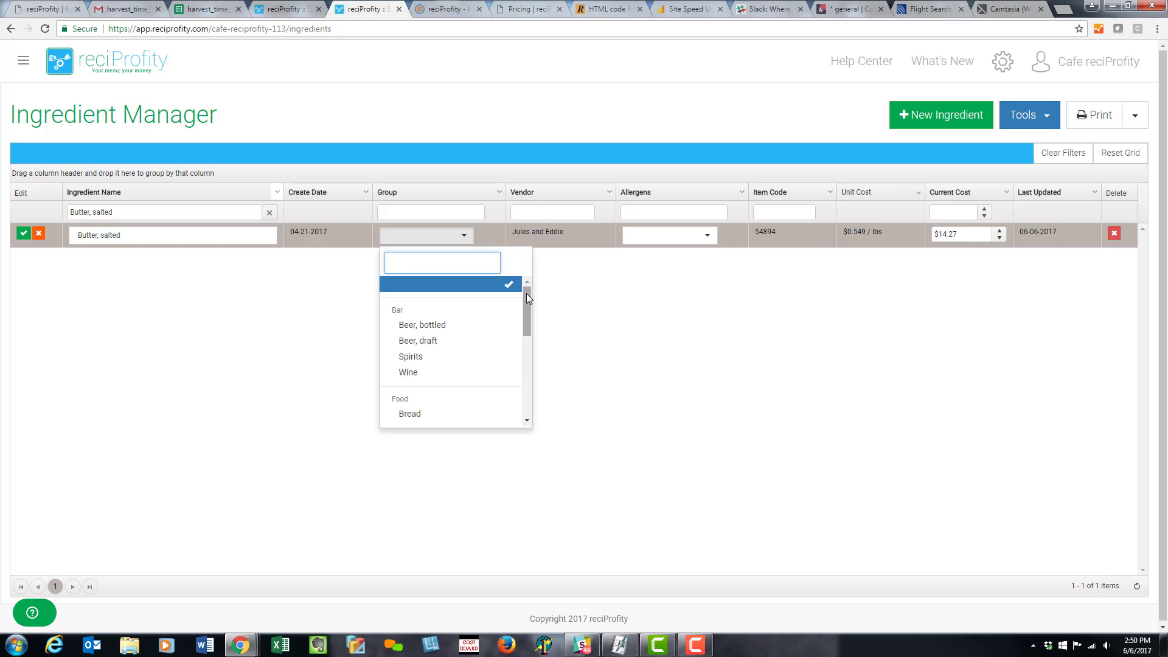
left_click_drag(527, 293, 524, 330)
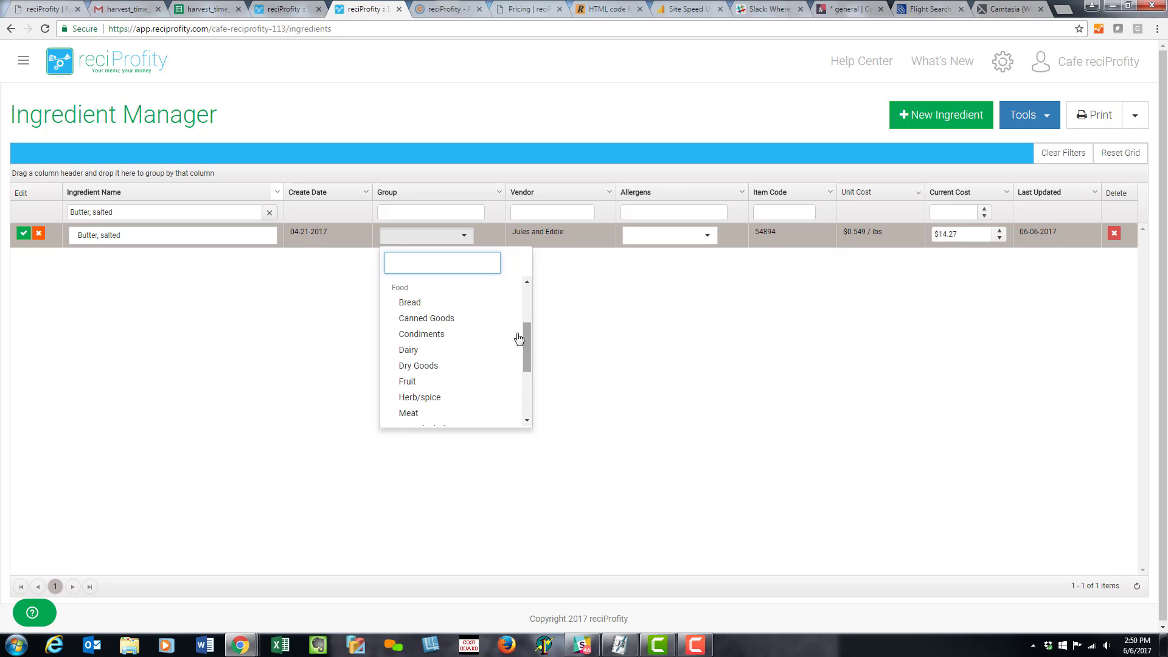
left_click(398, 349)
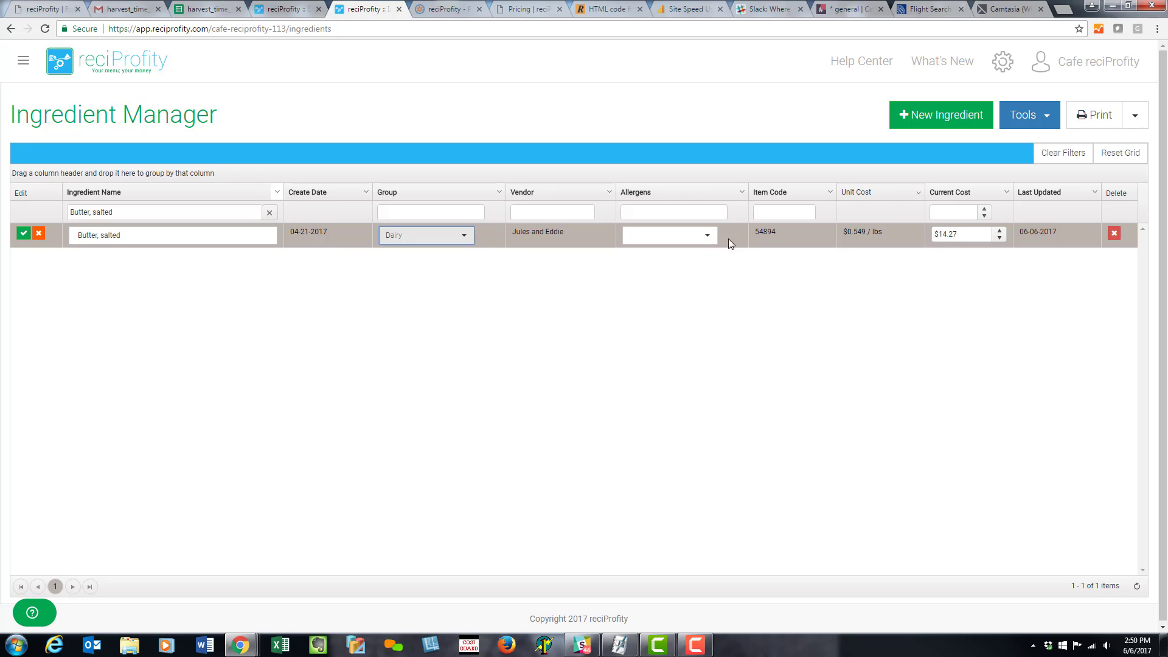
left_click(709, 238)
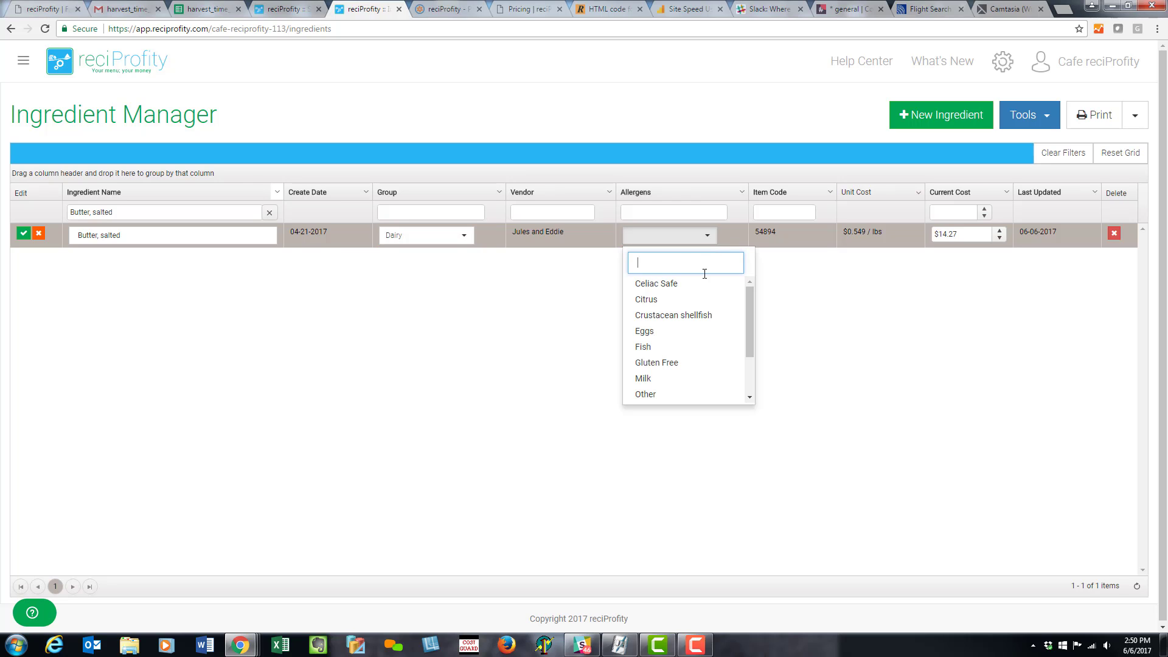
left_click(667, 379)
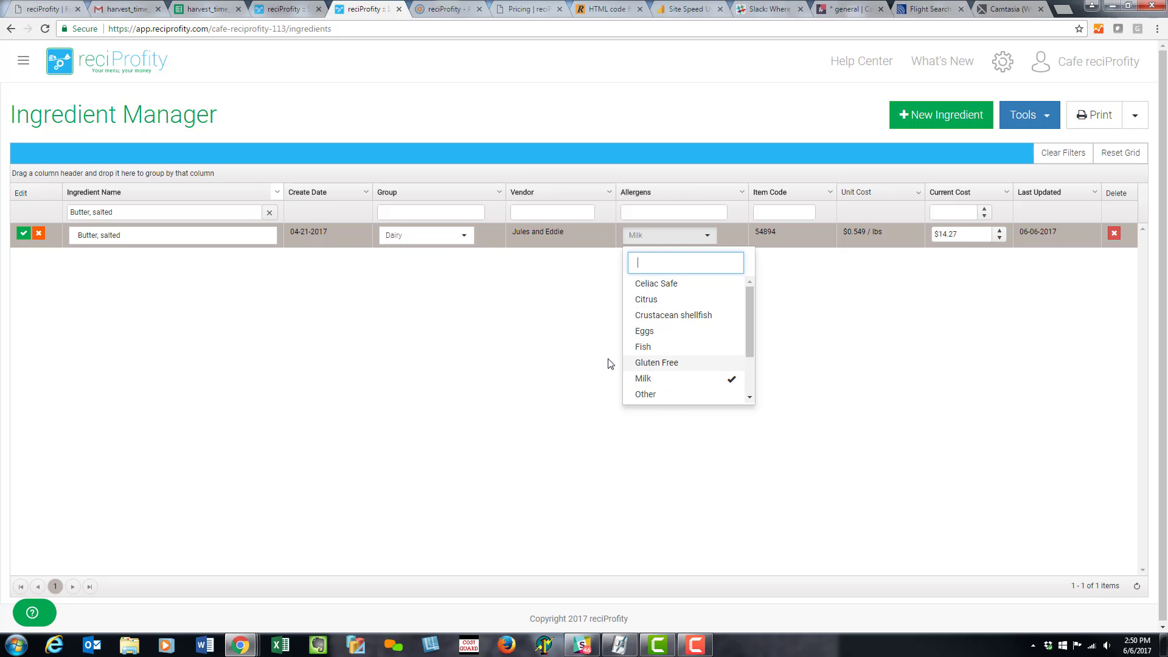
left_click(568, 328)
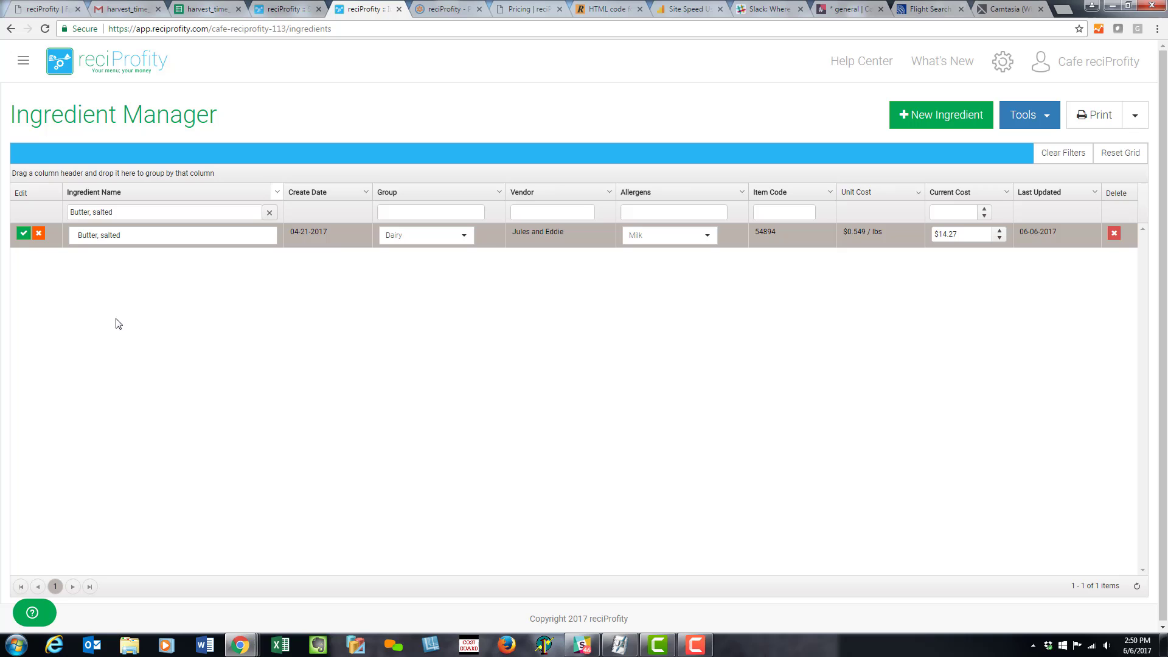
left_click(24, 239)
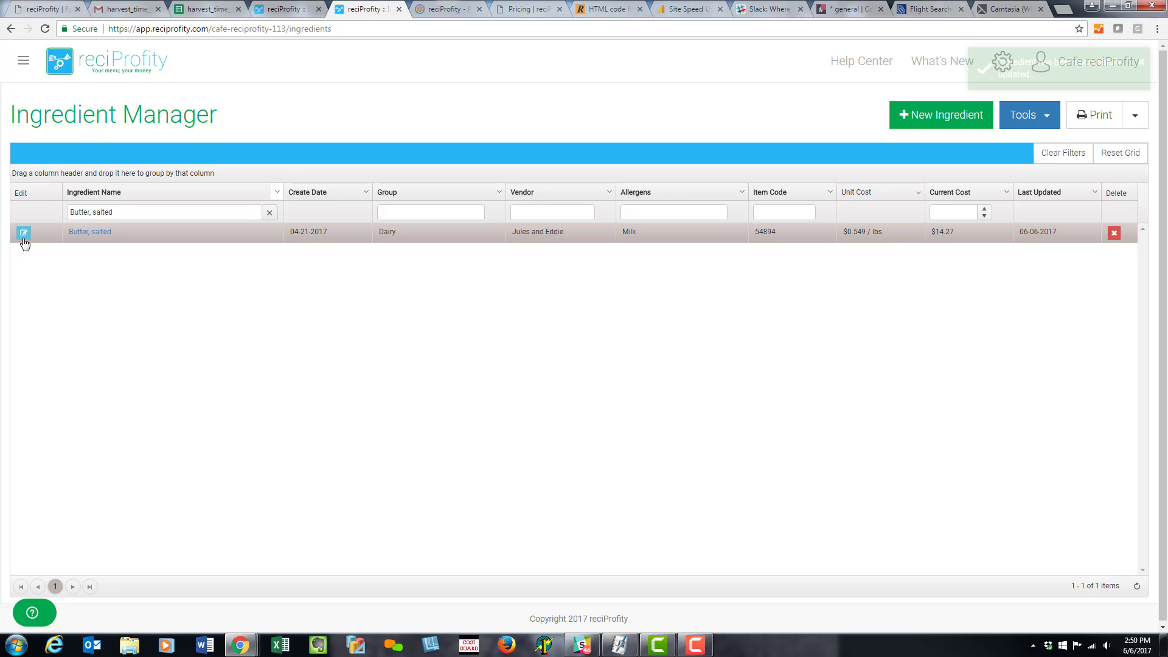
- Open the Butter, salted ingredient for editing and add the USDA nutrient code "Butter, salted"
left_click(87, 233)
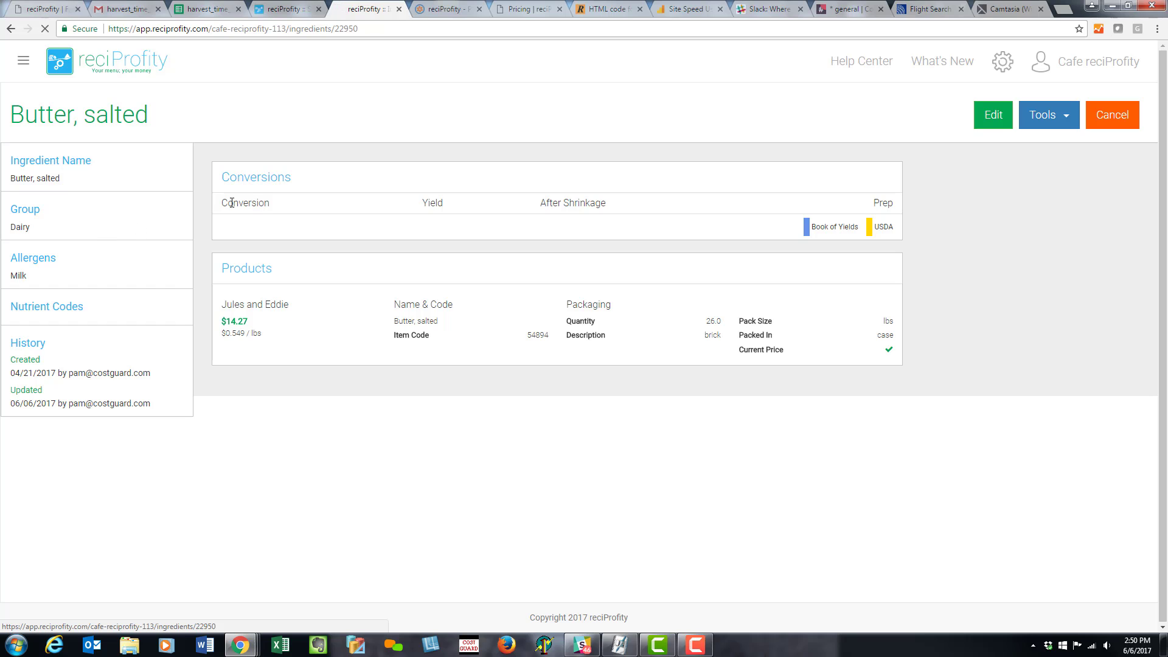
left_click(230, 358)
type("butt")
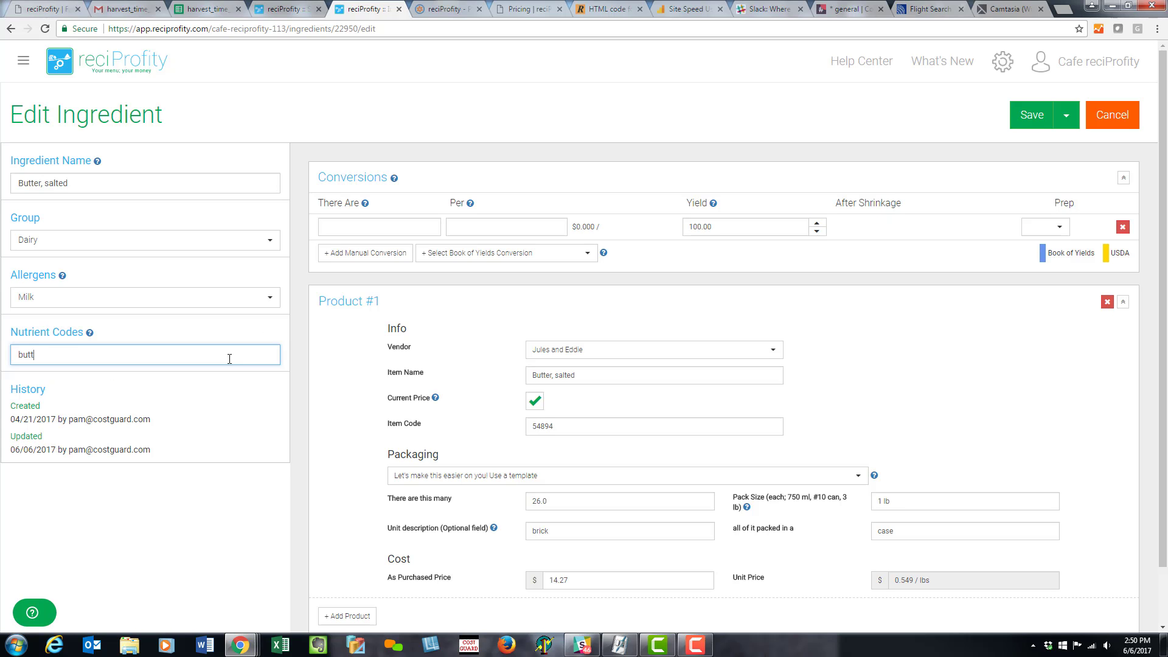
type("er")
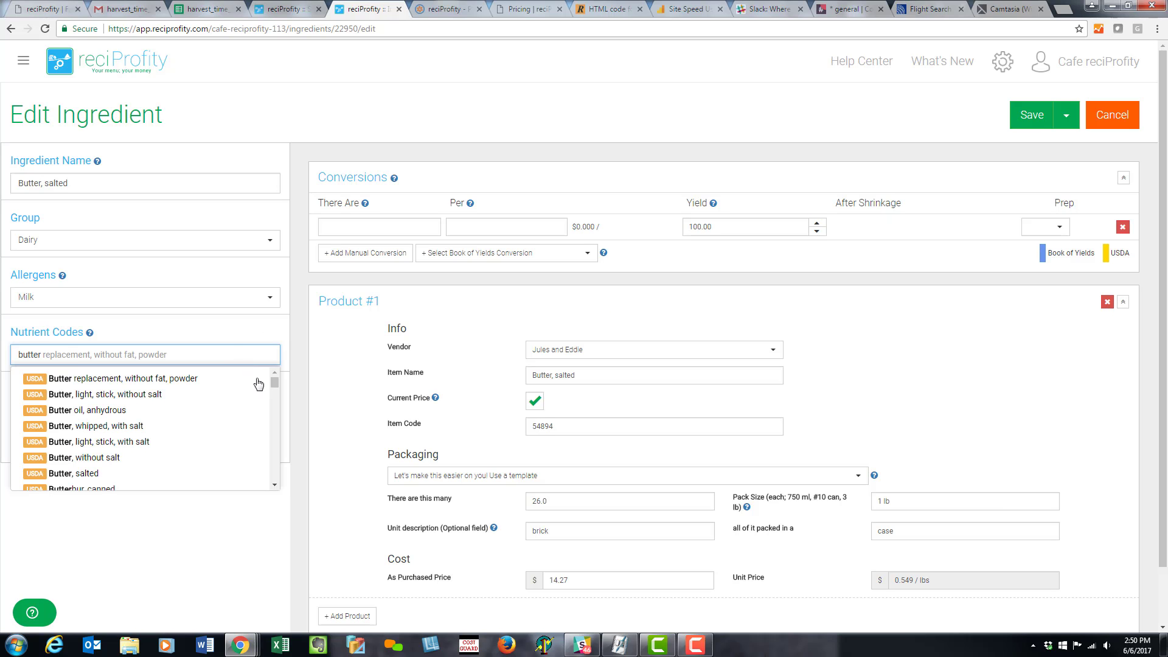
left_click(79, 473)
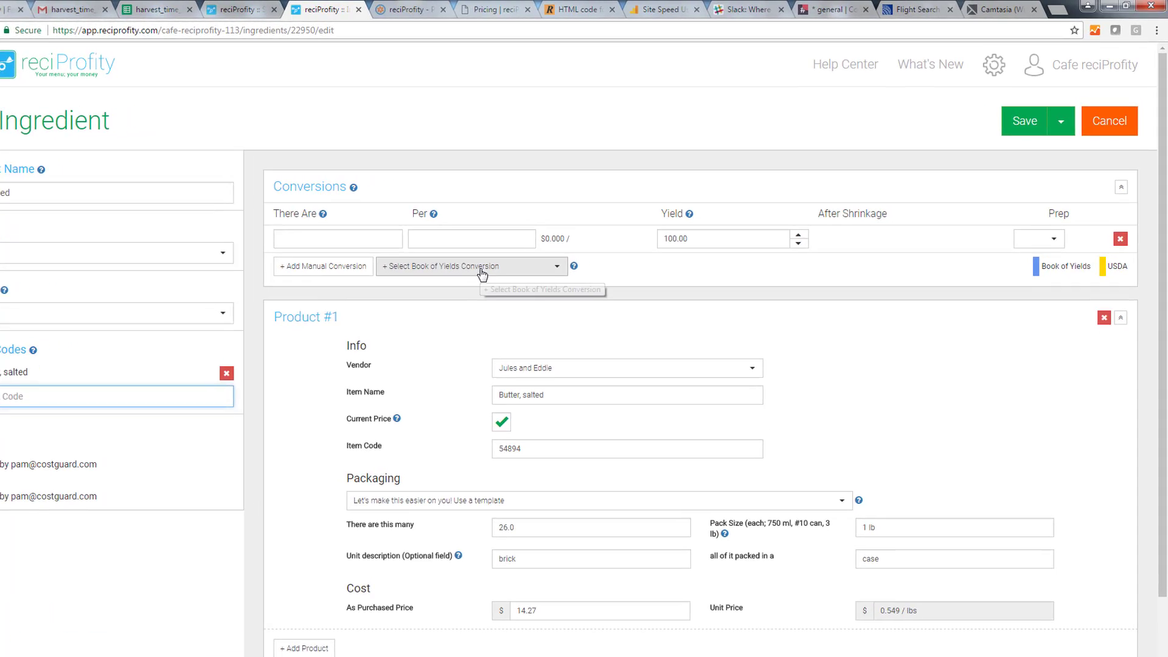
- Add the Book of Yields conversions for "Butter" from the Butter And Oils category to the ingredient
left_click(482, 274)
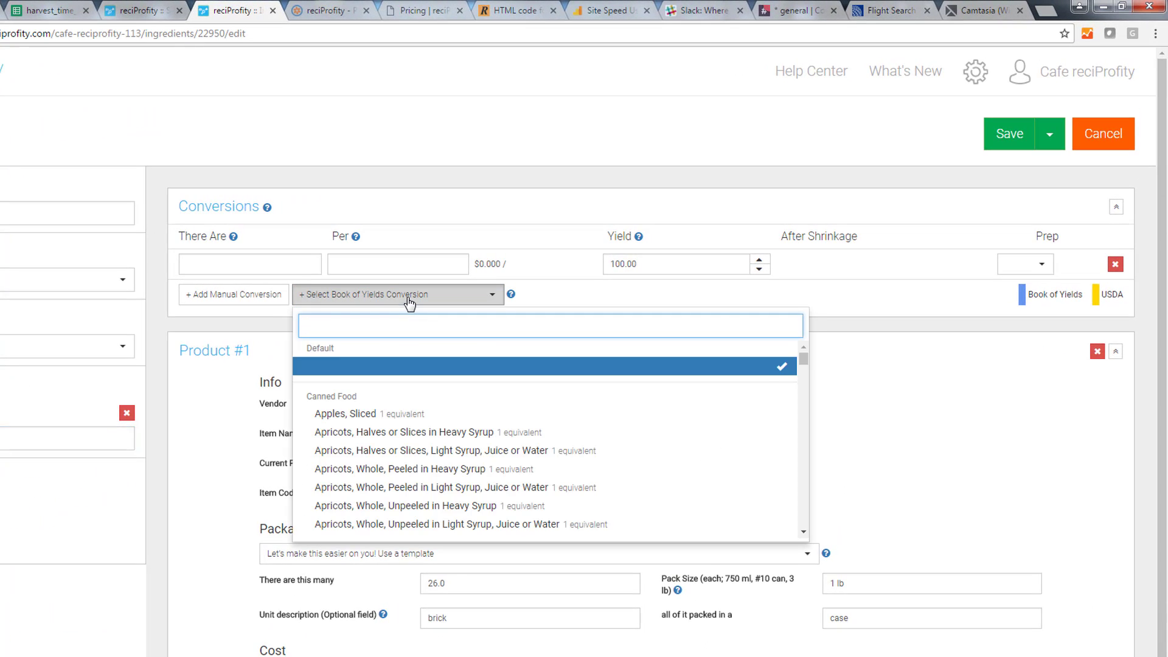
type("butter")
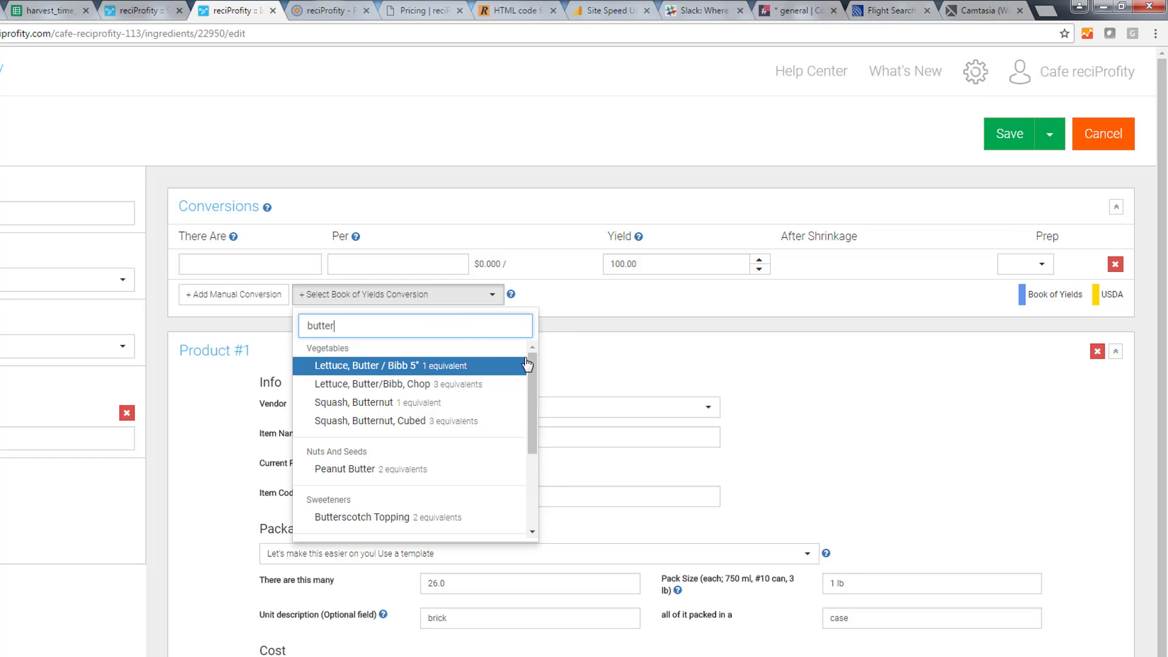
left_click_drag(531, 362, 532, 442)
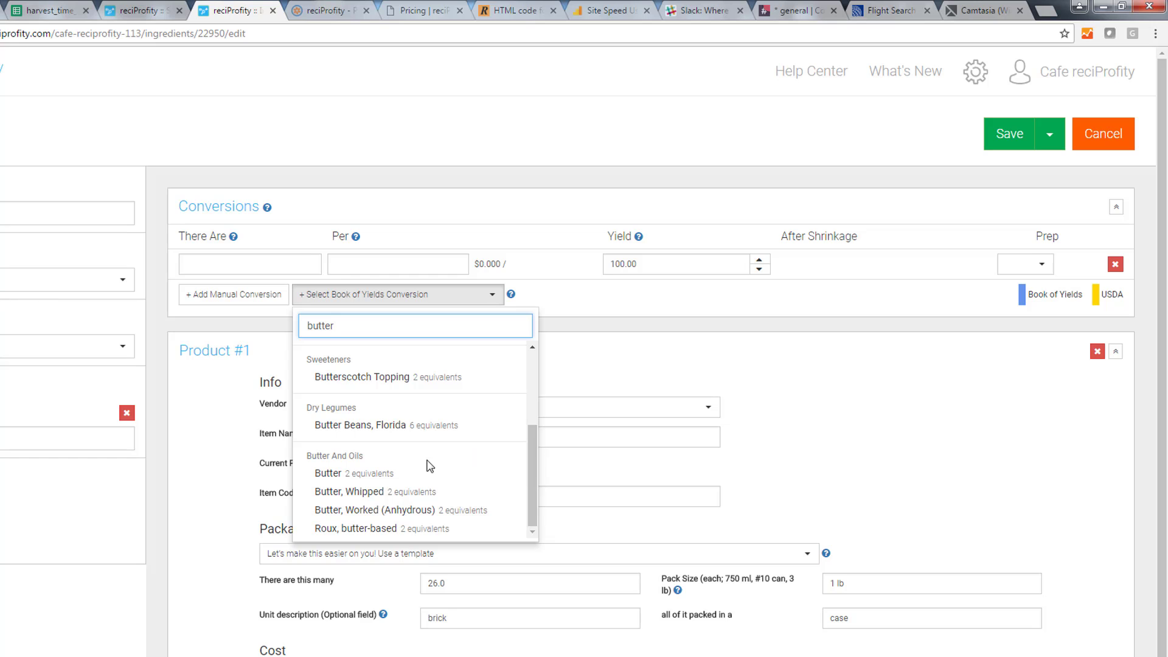
left_click(386, 474)
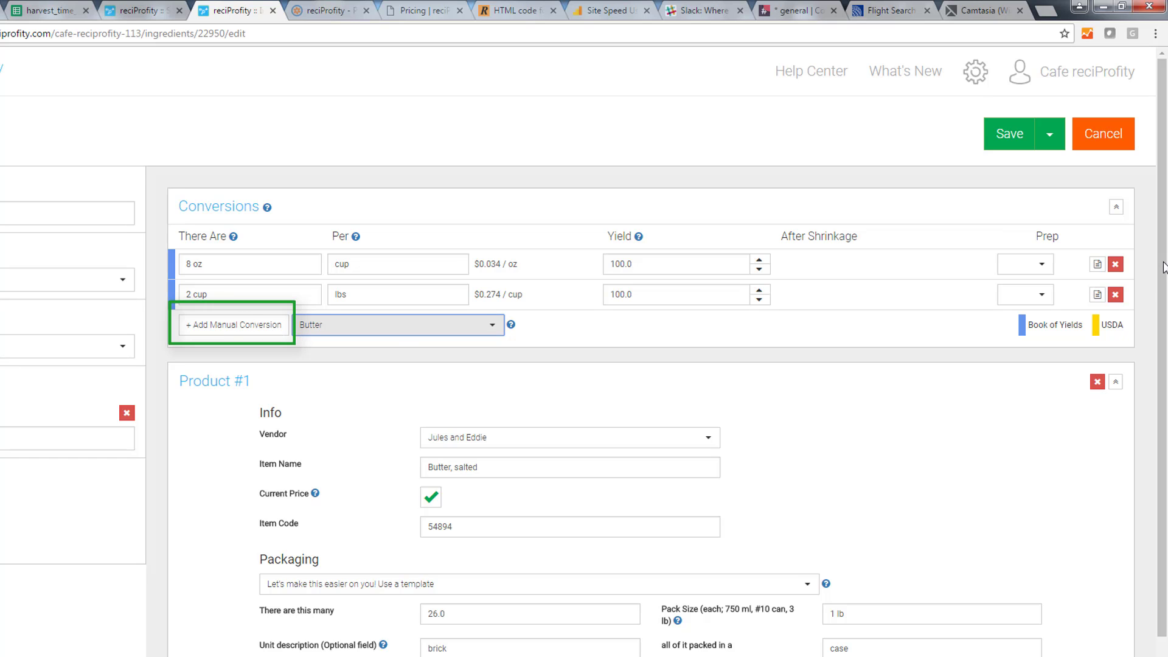
- Add a second, blank product entry to the Butter, salted ingredient
left_click_drag(1160, 331, 1160, 419)
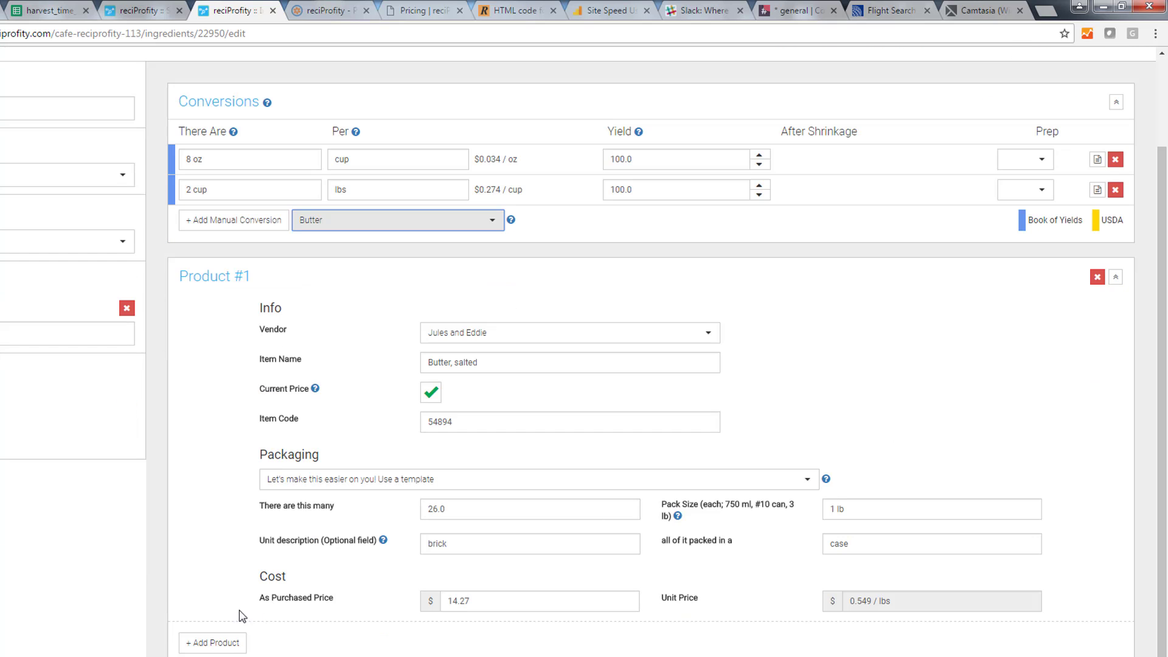
left_click(225, 647)
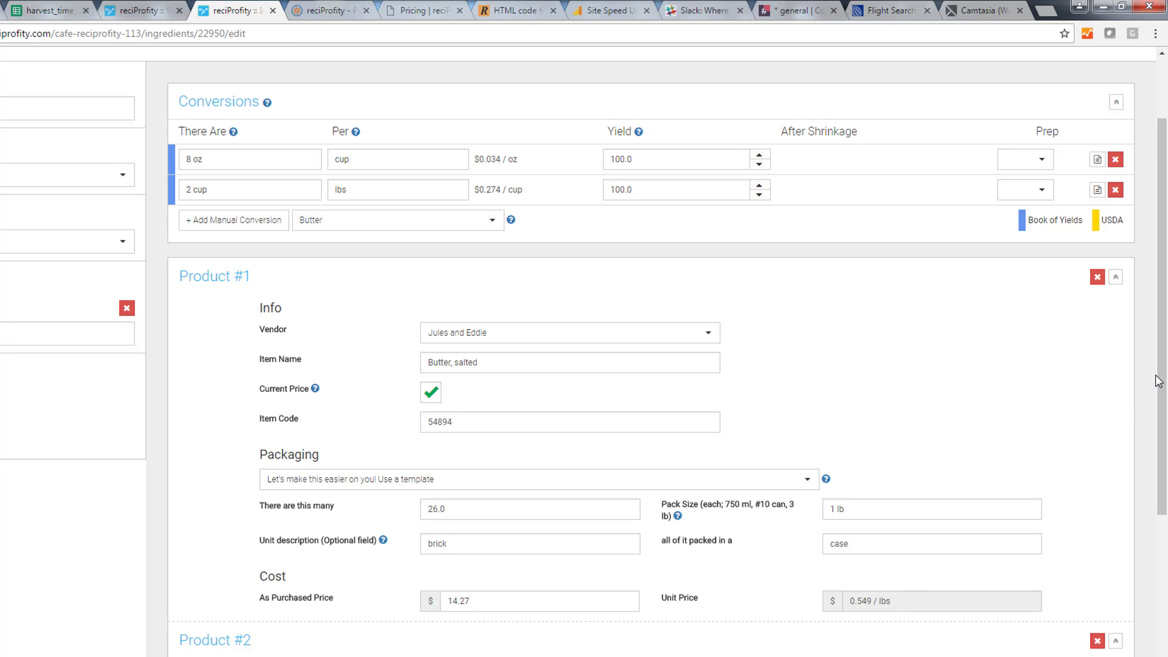
left_click_drag(1158, 381, 1160, 550)
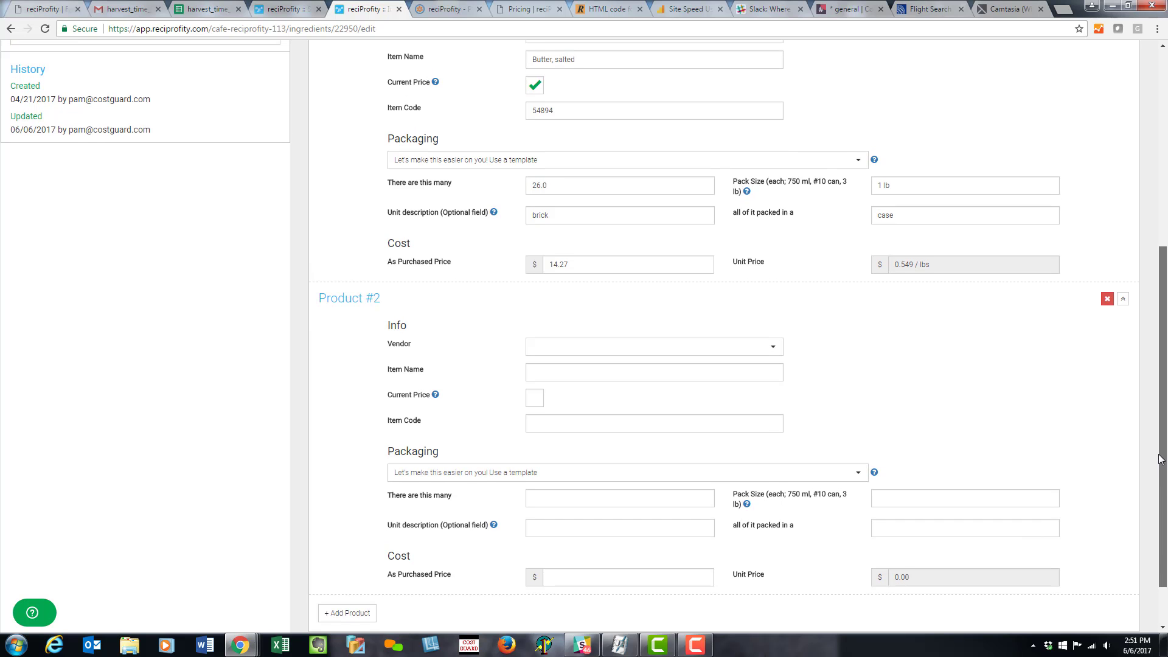
scroll(1160, 474, "up", 5)
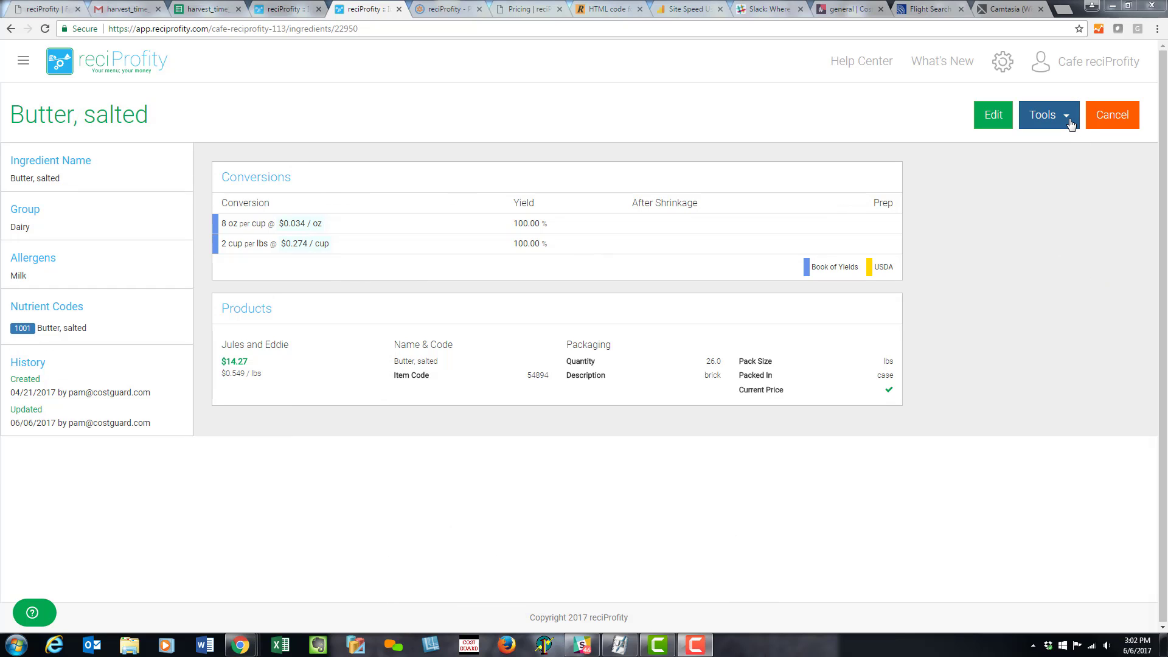
- Run the Where Used report for Butter, salted and open the "Salmon, butter roasted, prep" recipe from it
left_click(1070, 124)
left_click(1051, 152)
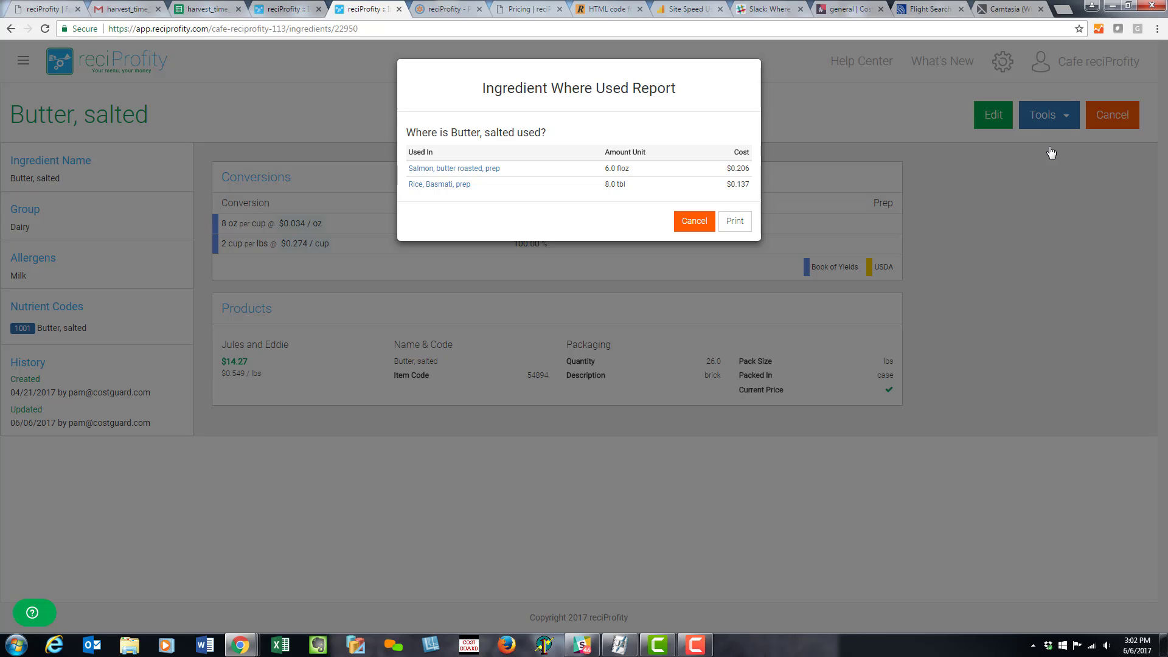
left_click(454, 168)
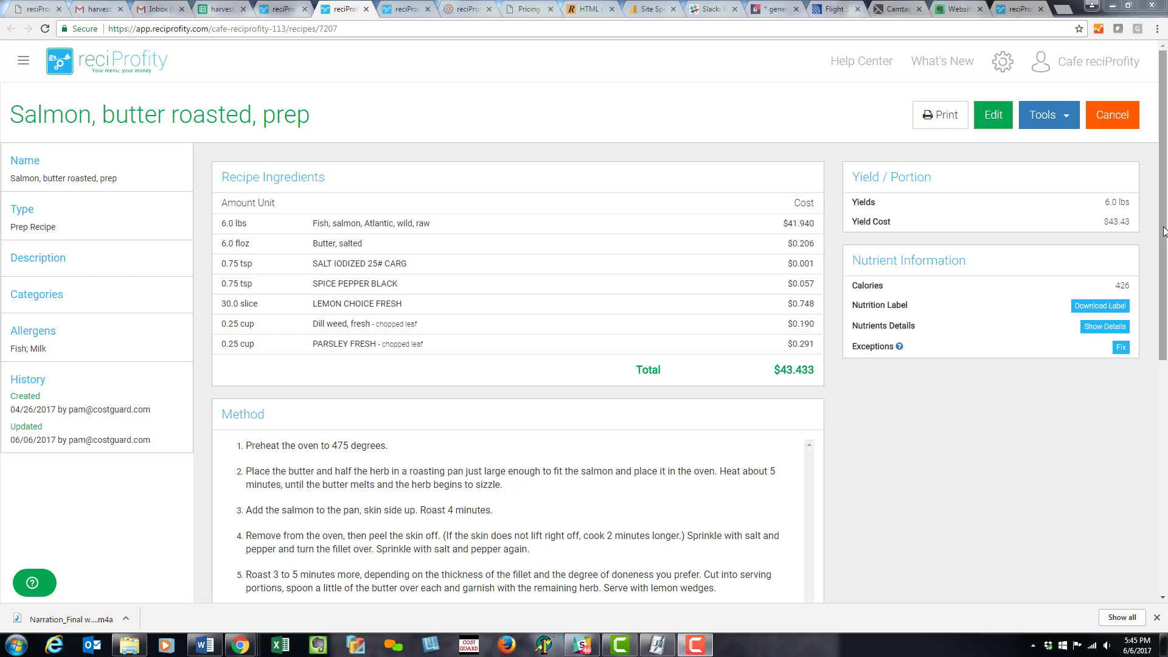
- Review the "Salmon, butter roasted, prep" recipe and run its Where Used report
left_click_drag(1162, 231, 1161, 353)
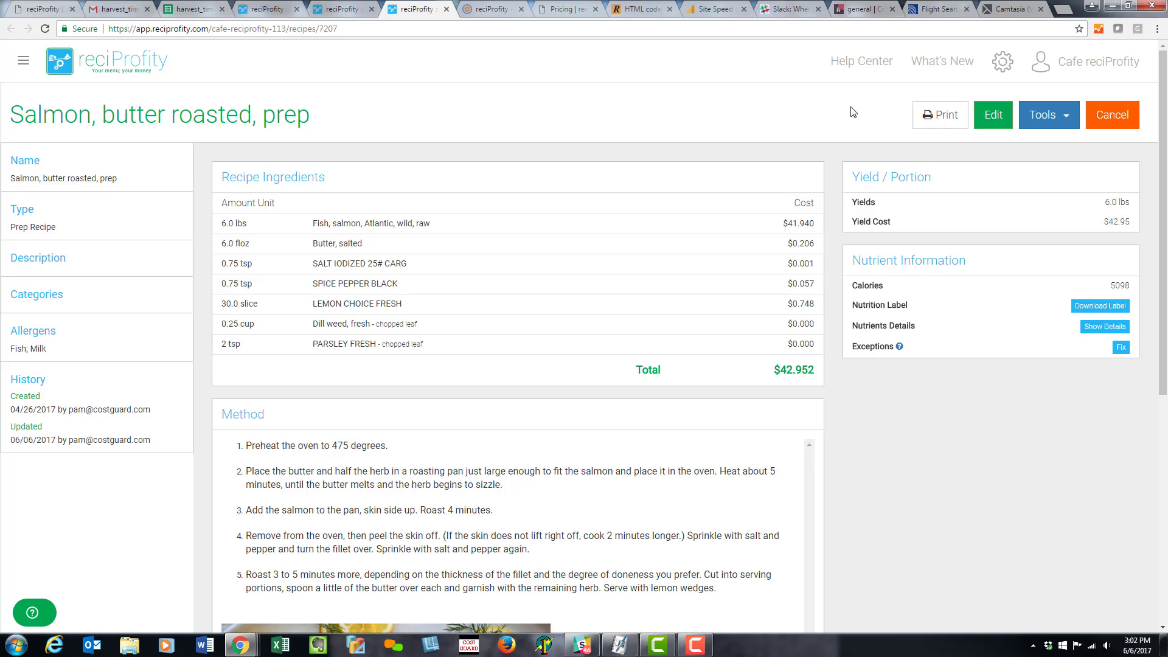
left_click(1066, 119)
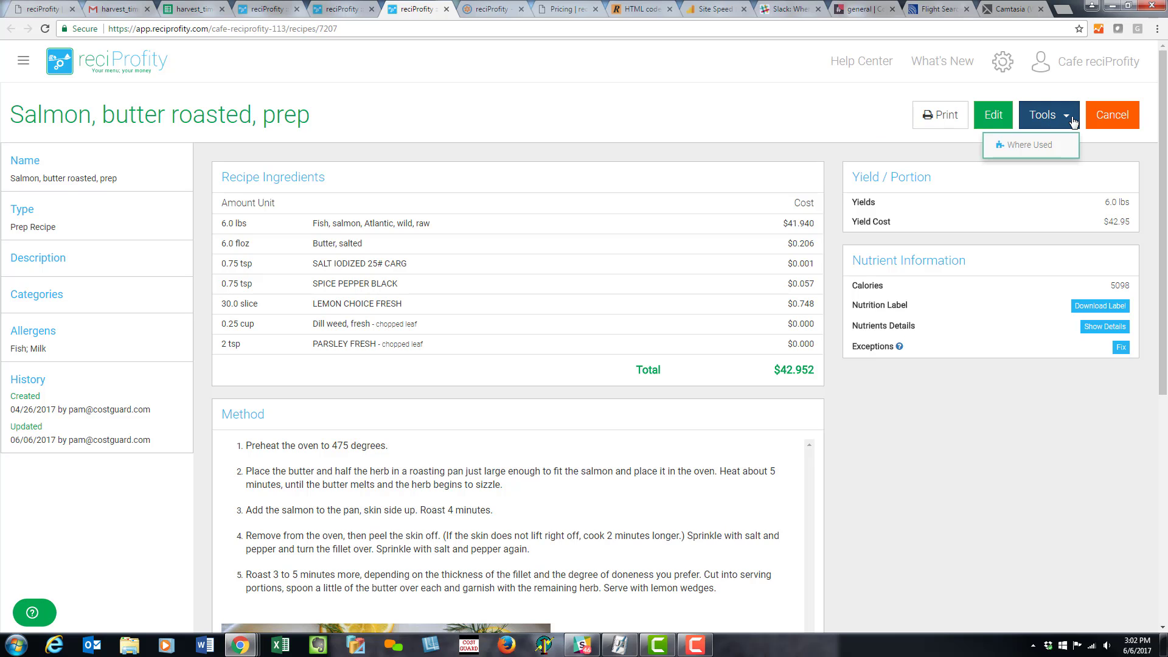
left_click(1034, 146)
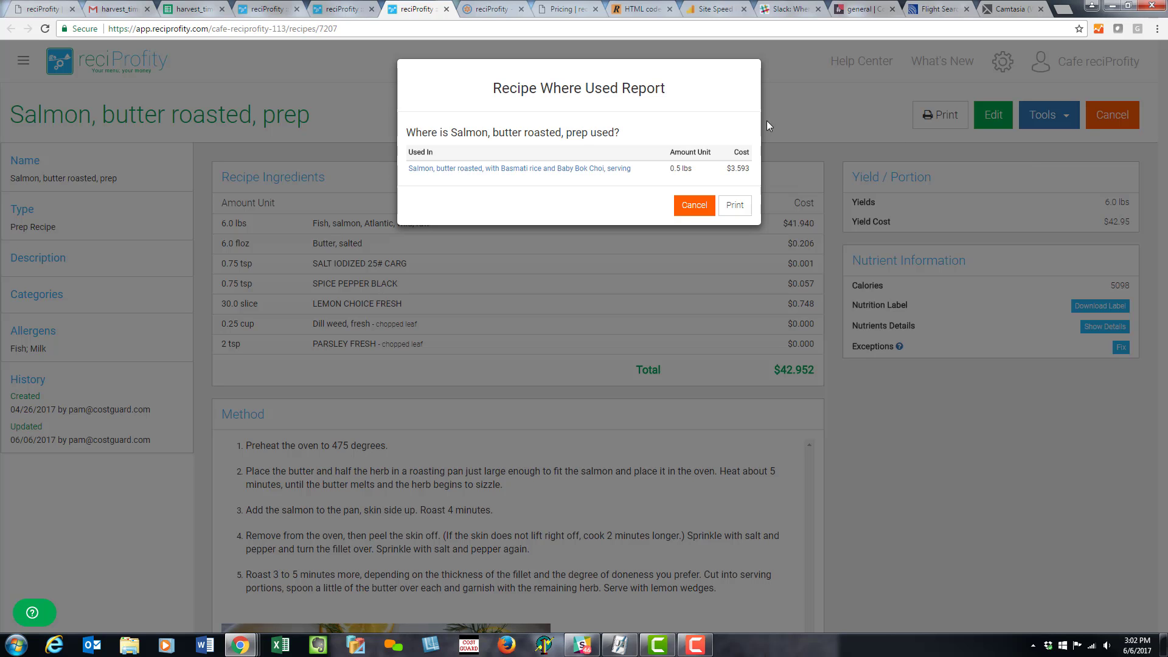
- Open the salmon serving recipe from the Where Used report and review the detailed nutrient values of "Salmon, butter roasted, prep"
left_click(594, 168)
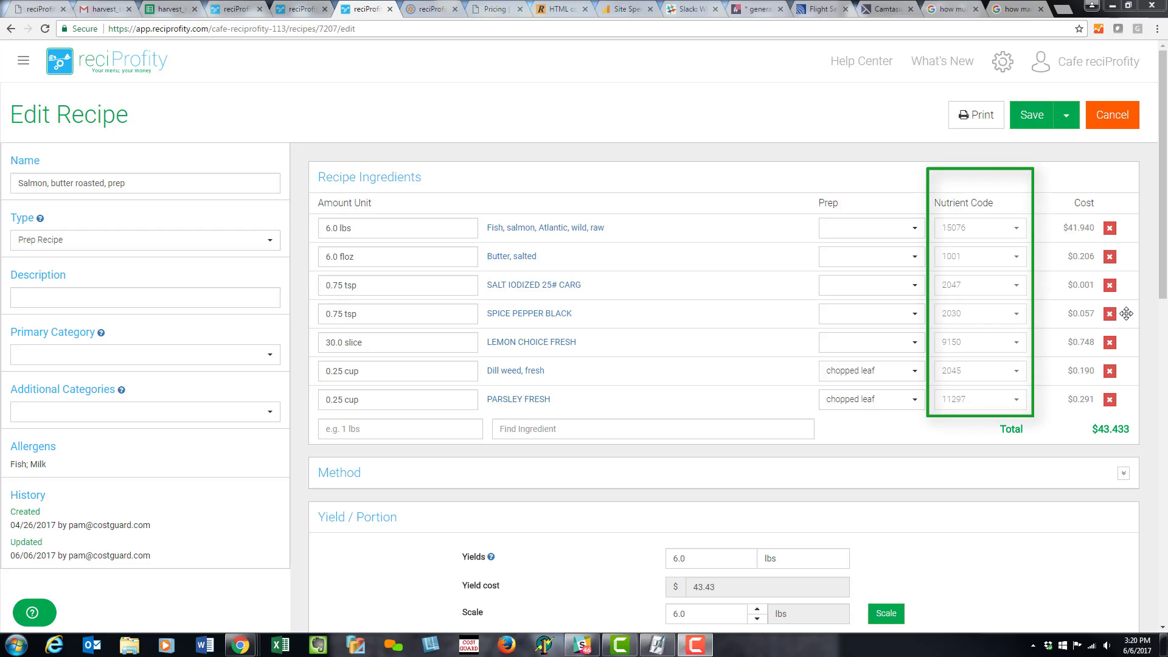
left_click_drag(1163, 267, 1164, 368)
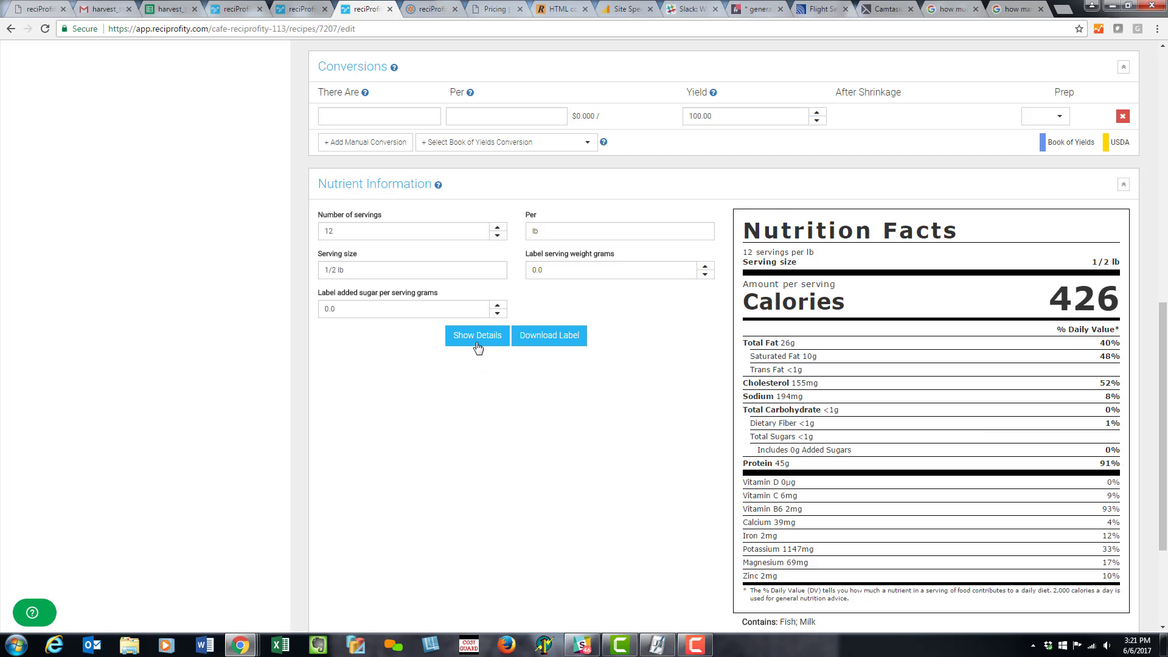
left_click(477, 340)
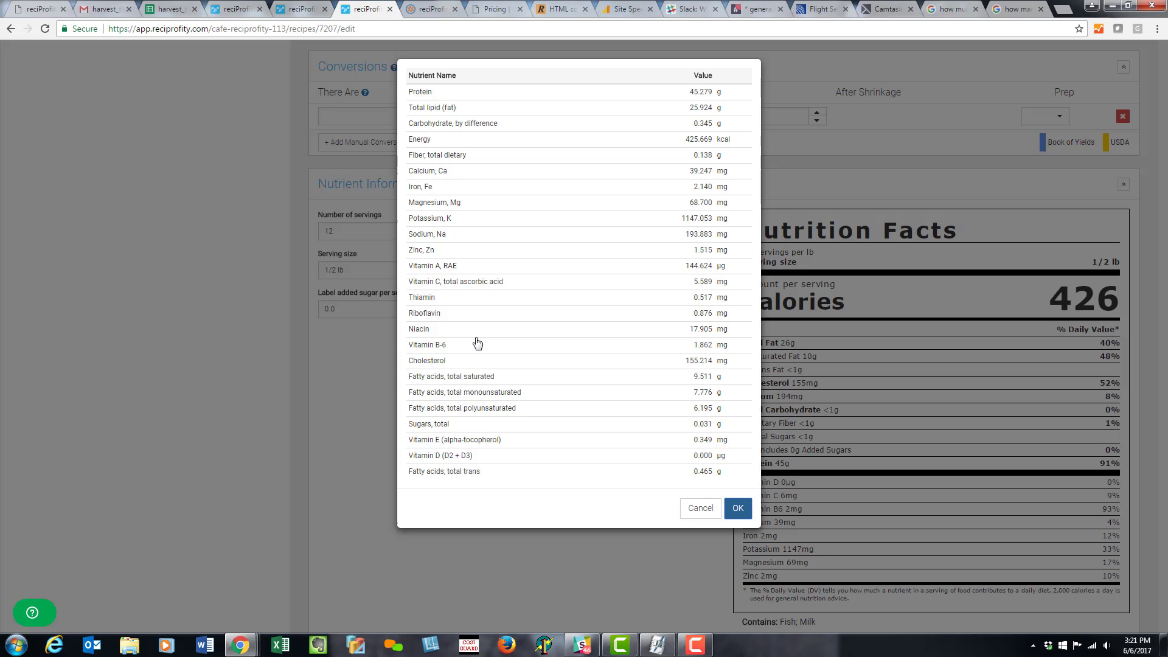
left_click(738, 508)
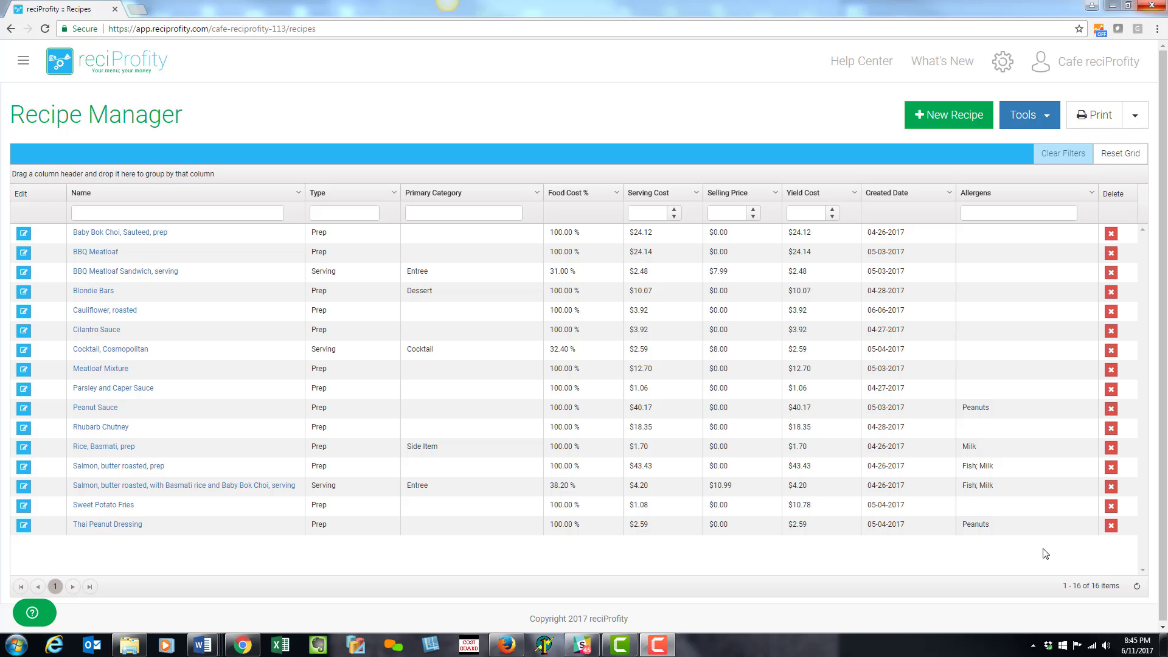
- Open the Recipe Analyzer for the recipes in the Recipe Manager
left_click(1042, 117)
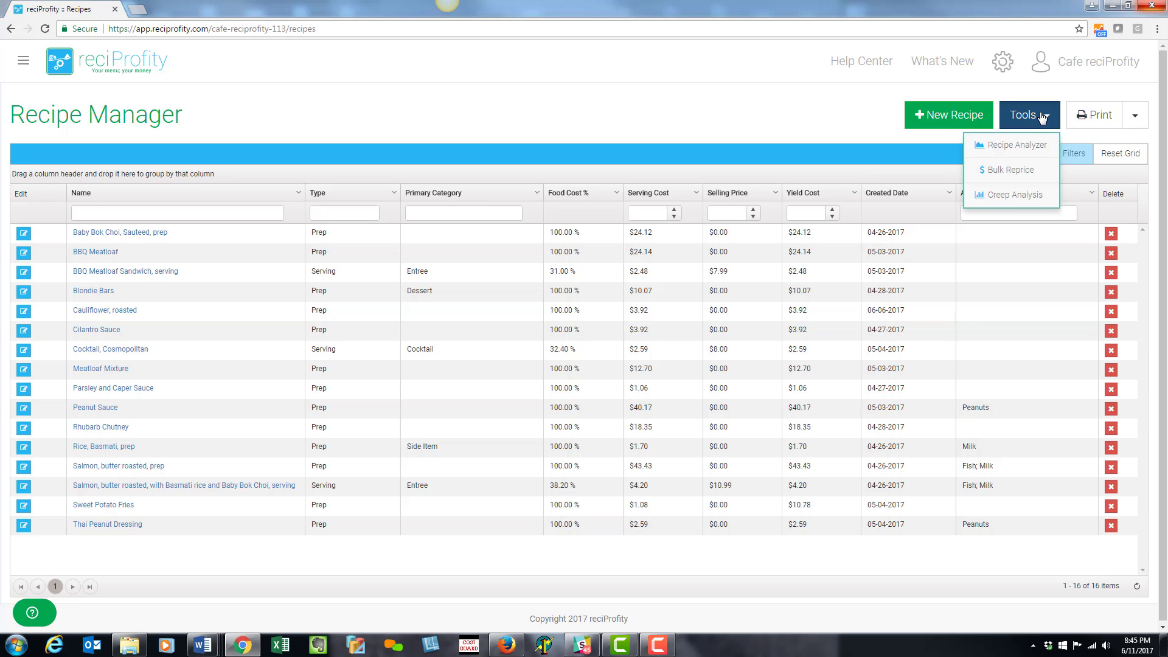
left_click(1019, 146)
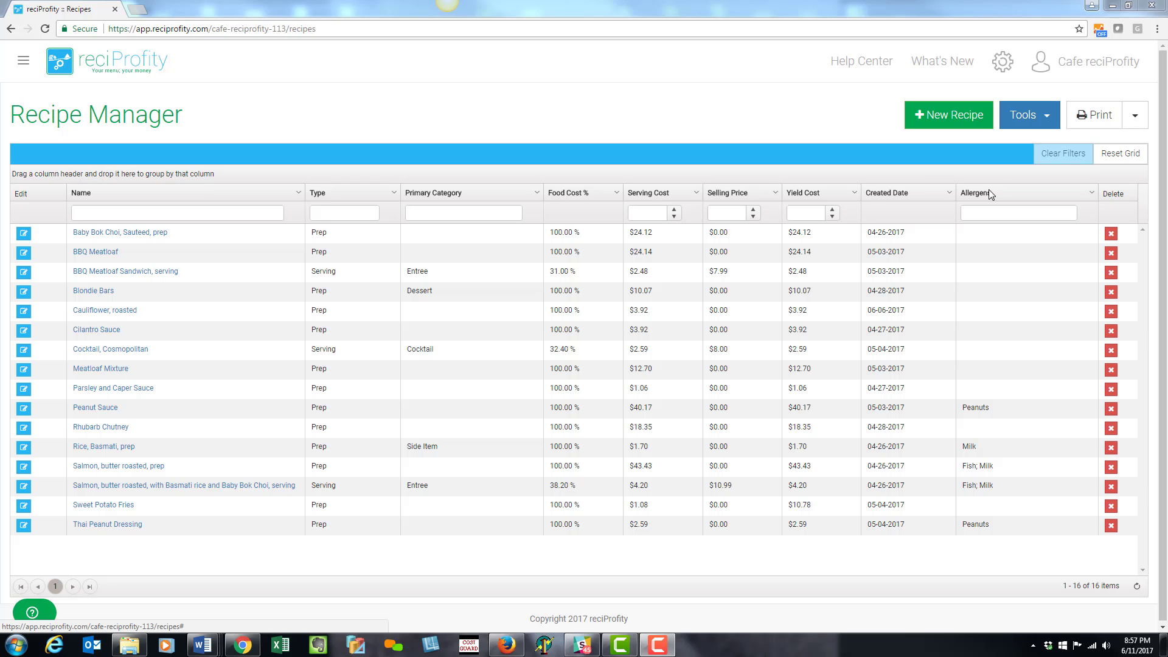
- Open the Creep Analysis for the recipes and for the ingredients
left_click(1047, 116)
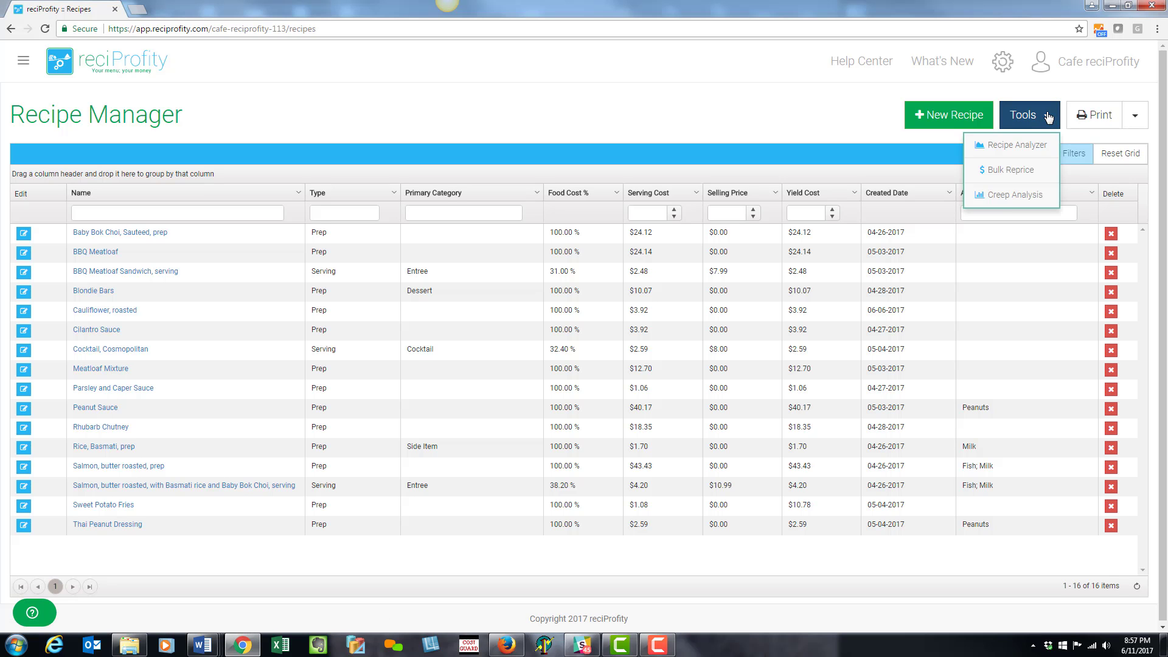
left_click(998, 200)
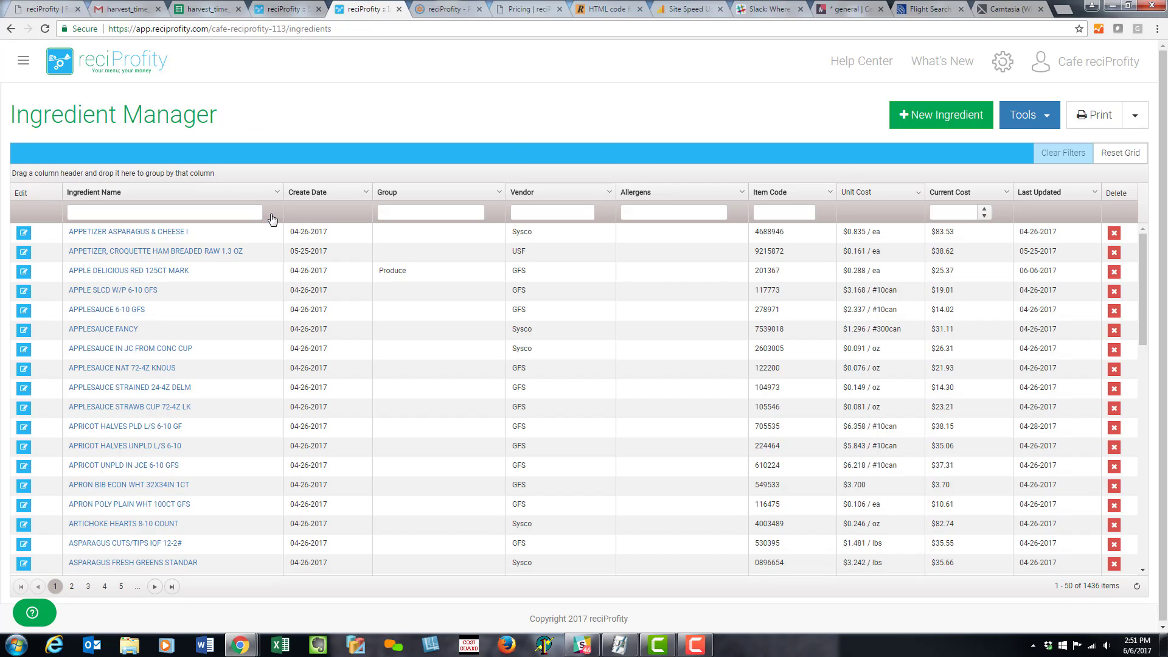
left_click(1047, 124)
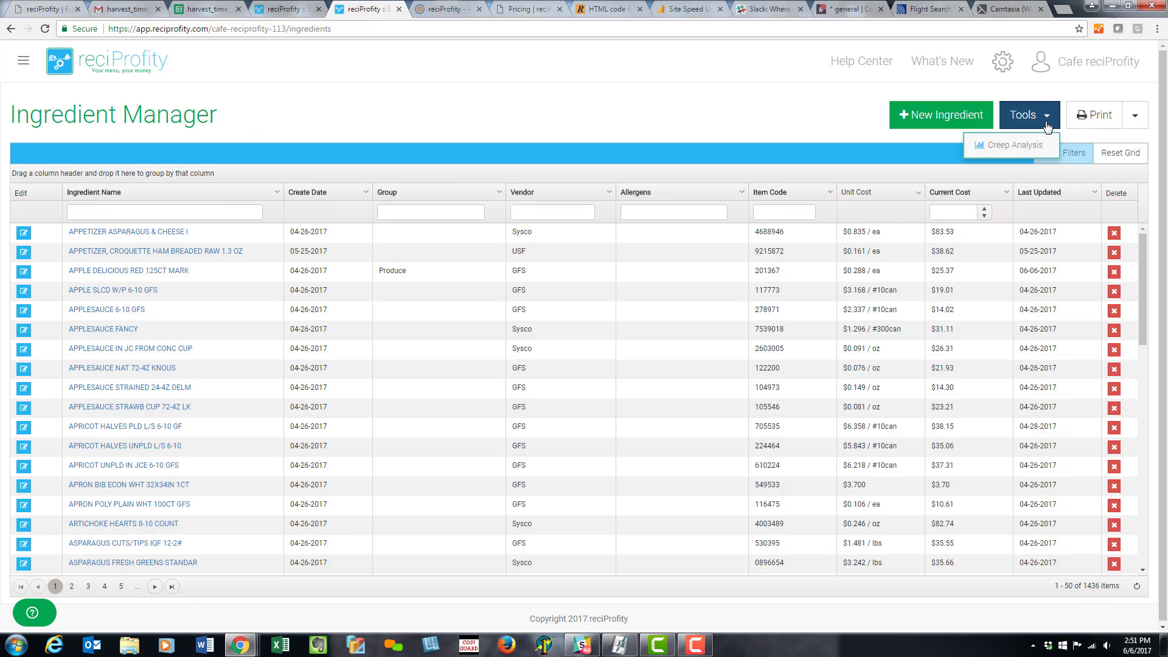
left_click(1014, 146)
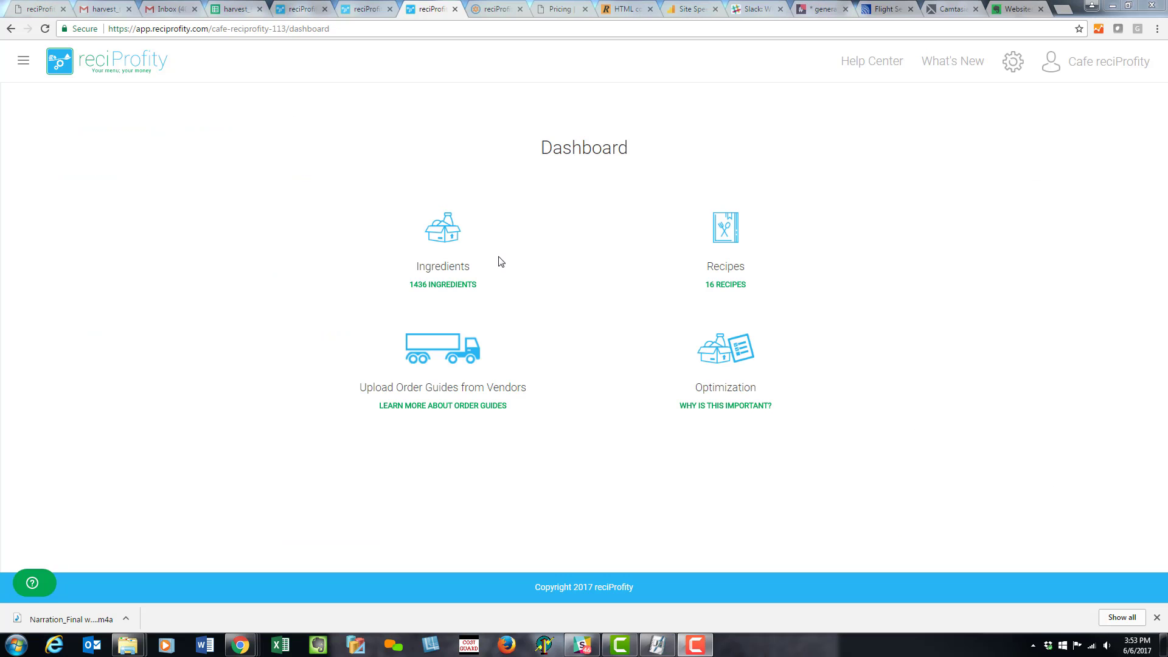
- Filter the ingredient list for "CAULIFLOWER PURPLE WHOLE" and open that ingredient for editing
left_click(449, 269)
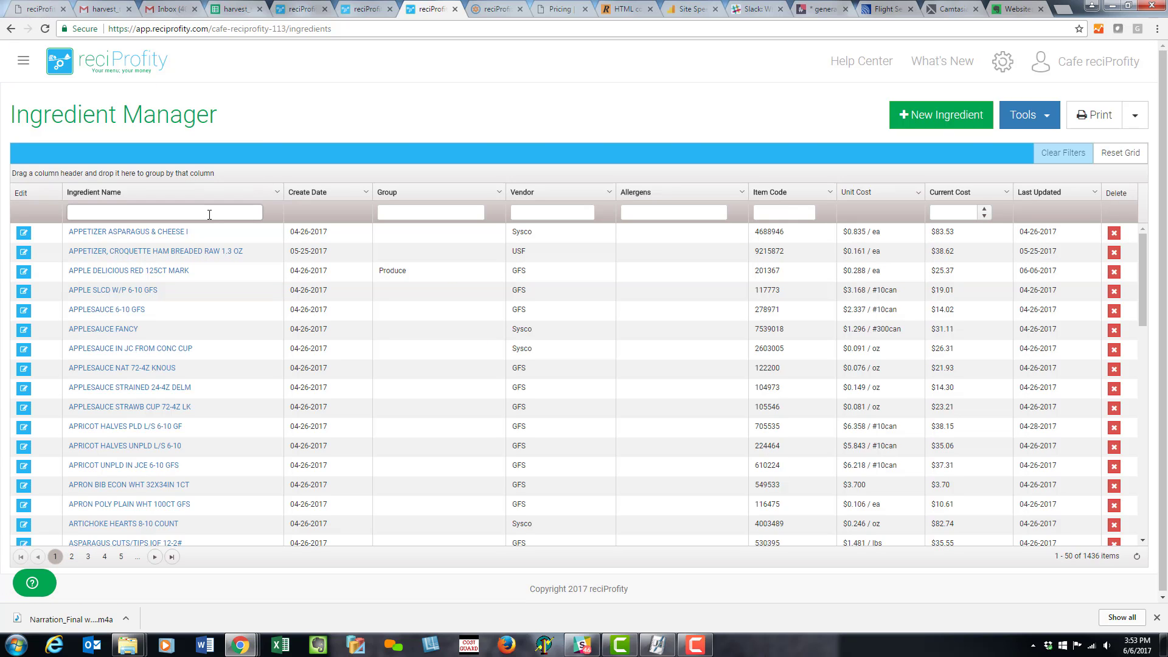
left_click(210, 214)
type("cauliflower")
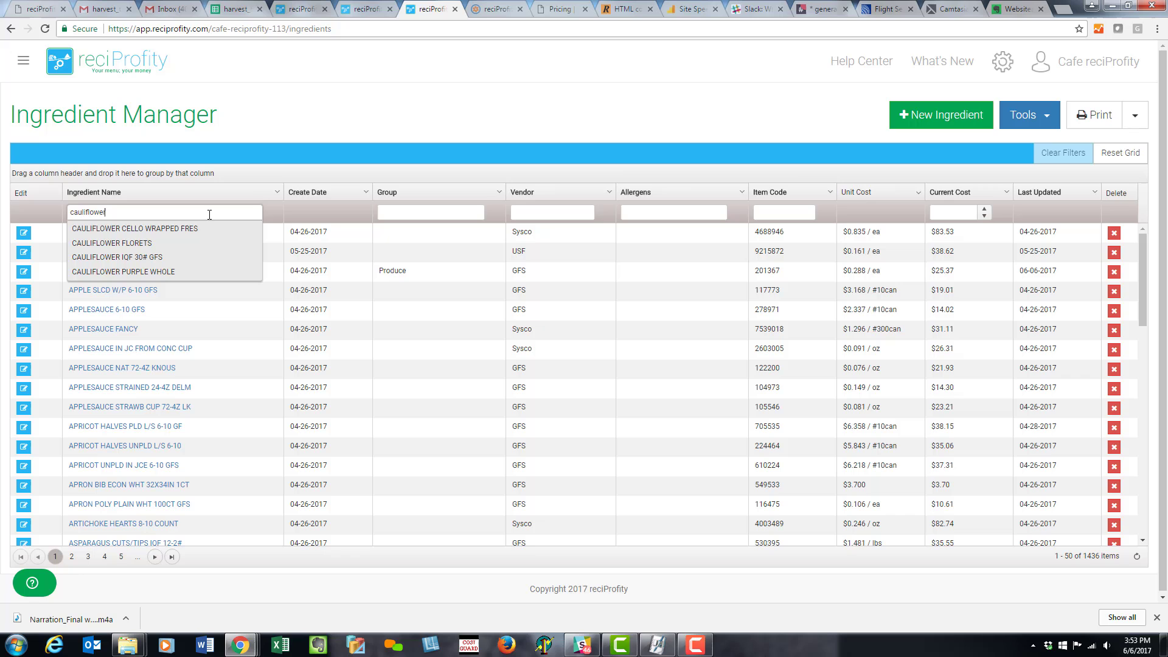
left_click(155, 271)
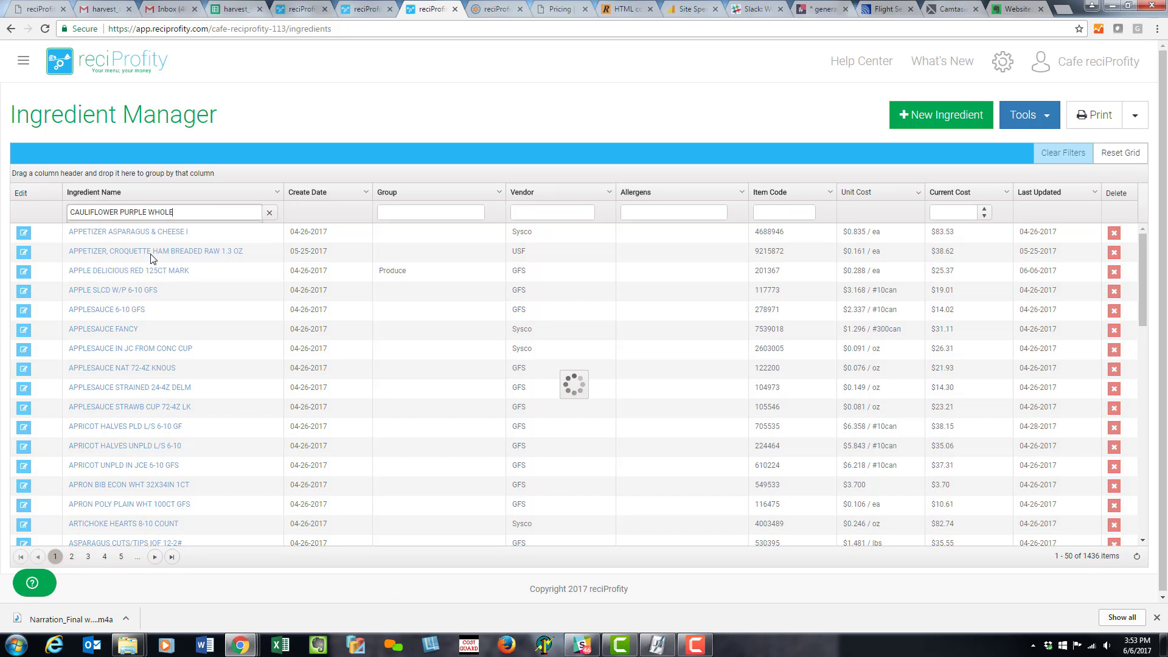
left_click(143, 233)
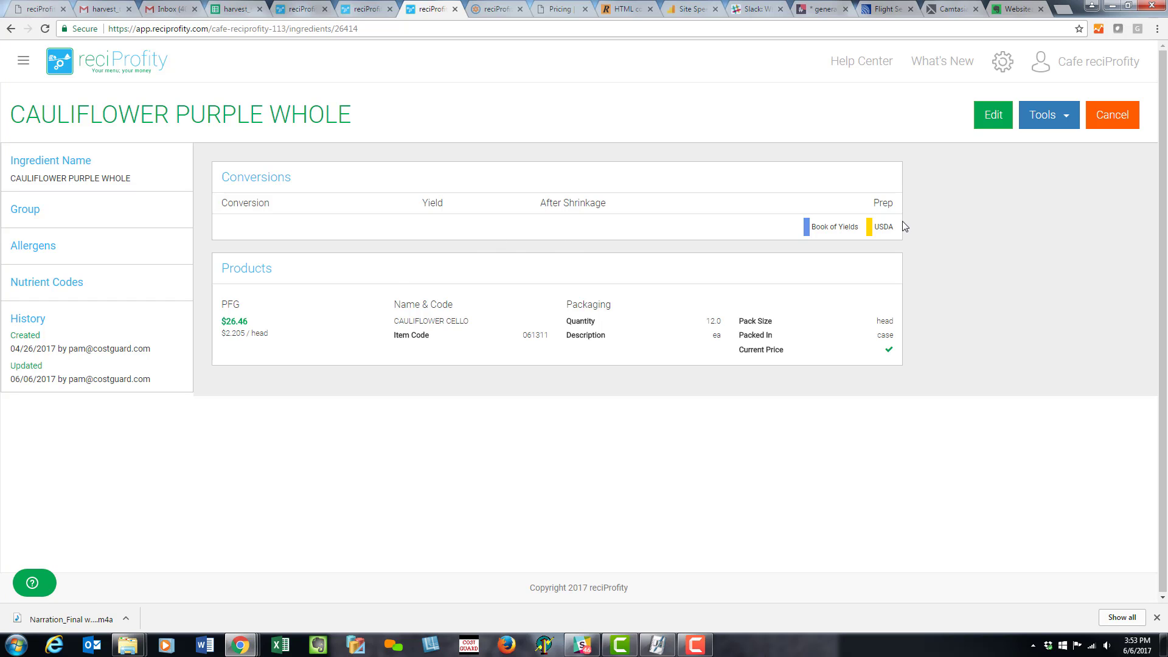
left_click(992, 117)
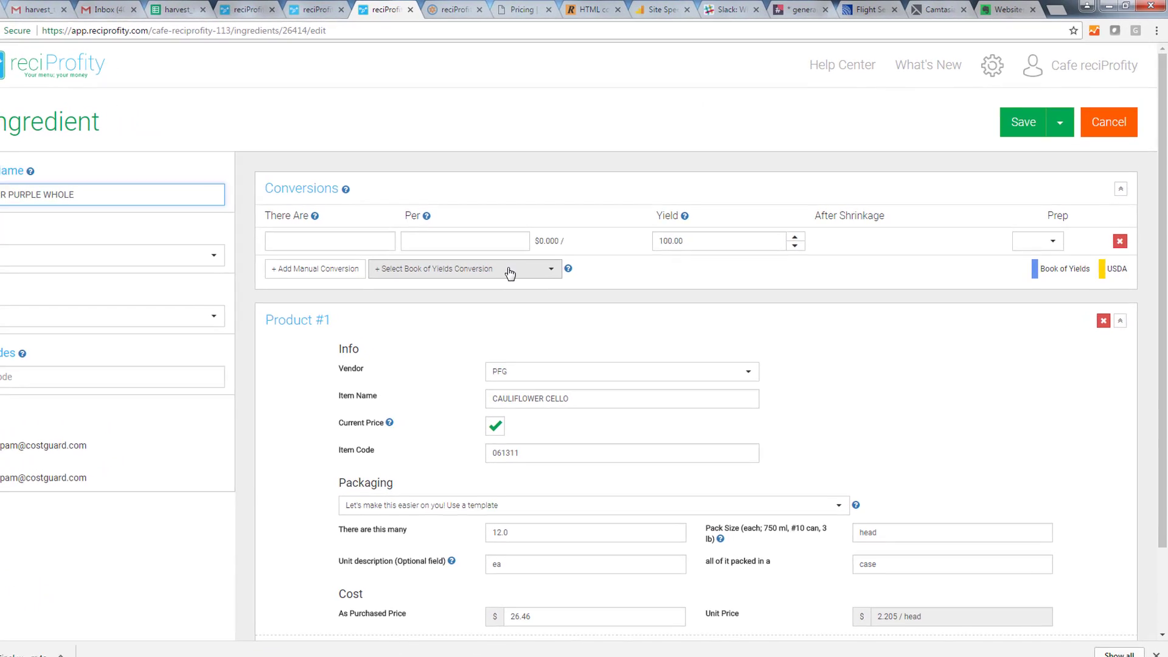
- Add the Book of Yields conversion "Cauliflower" to the ingredient and check the prep choices of its conversion row
left_click(509, 273)
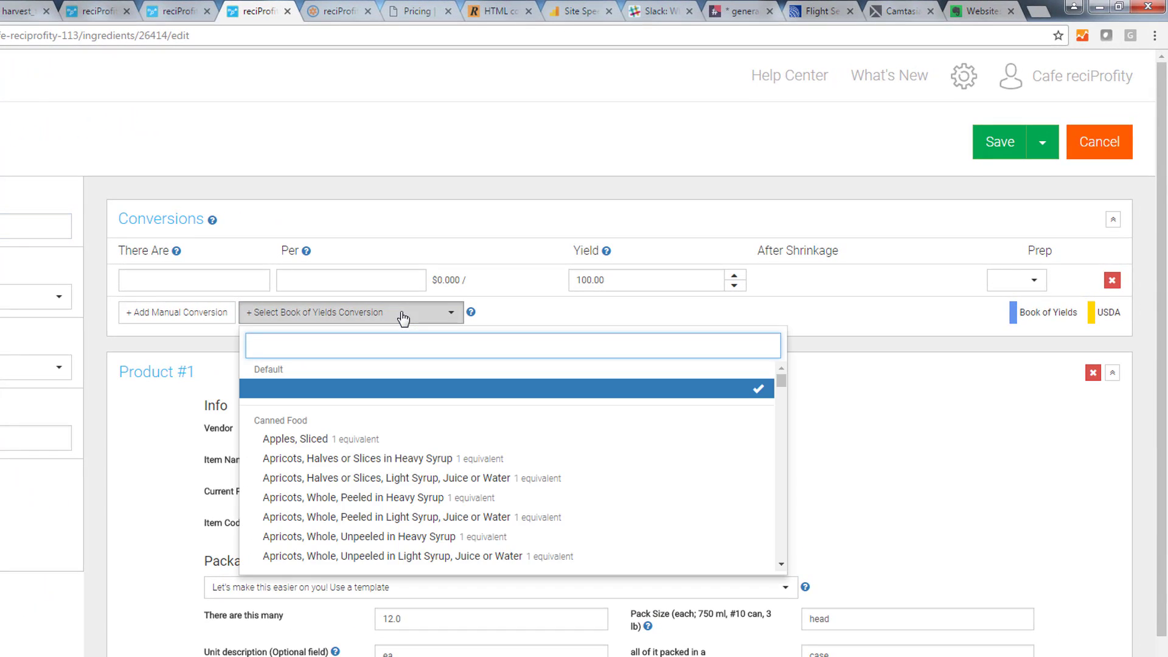
type("cauli")
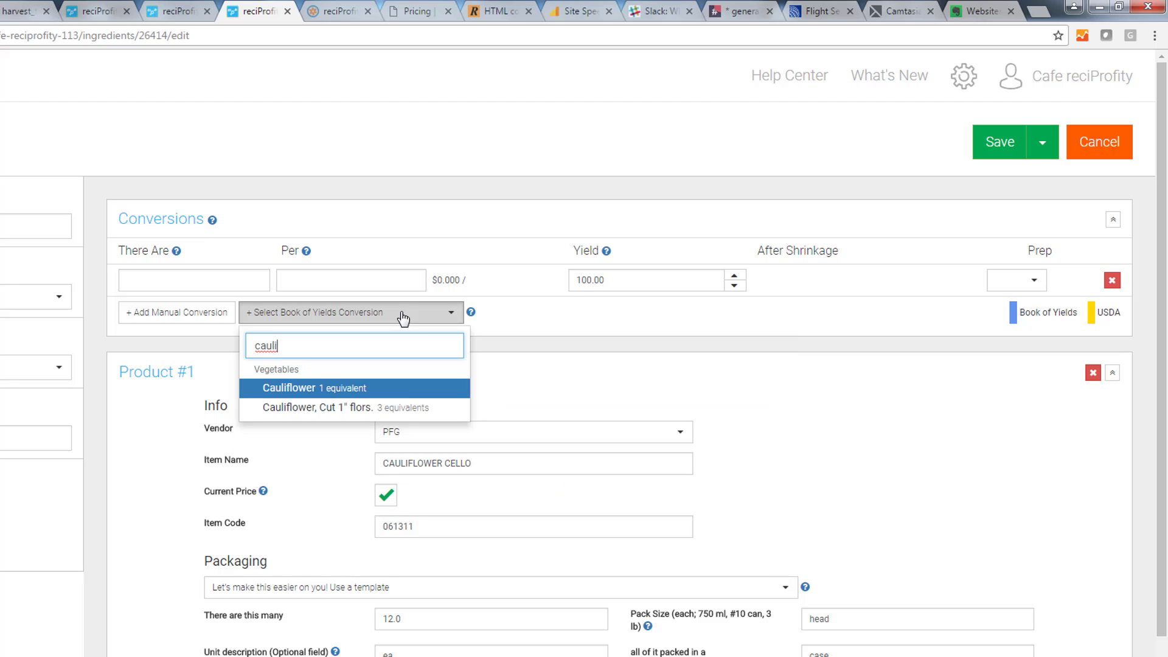
left_click(351, 392)
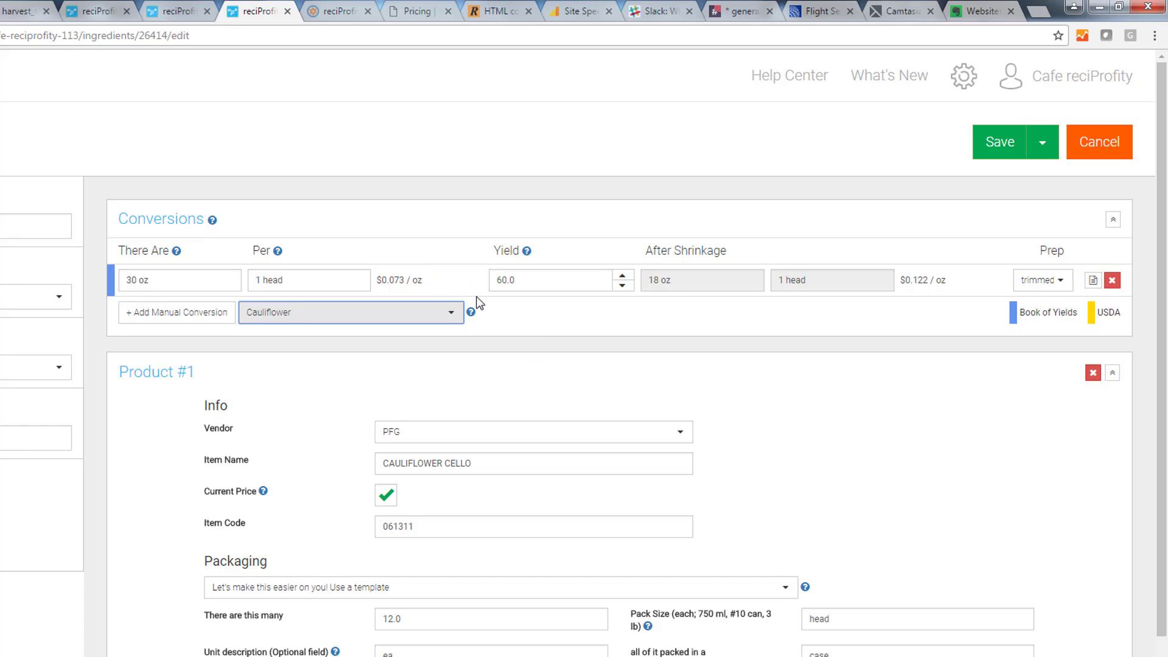
left_click(1042, 281)
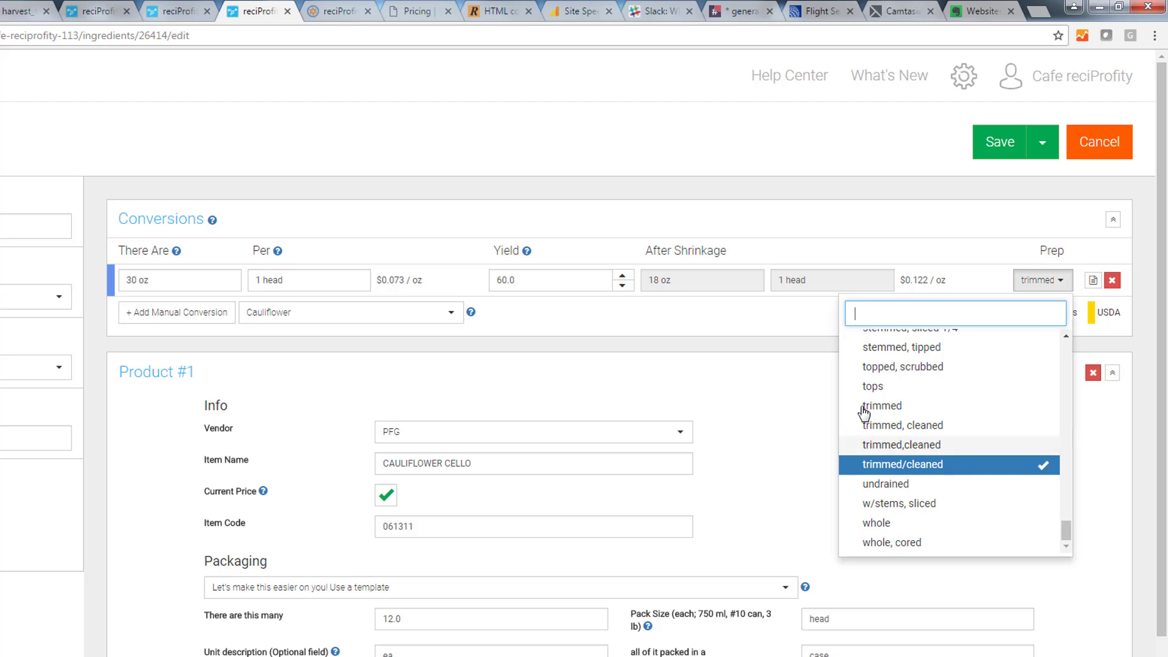
left_click(812, 396)
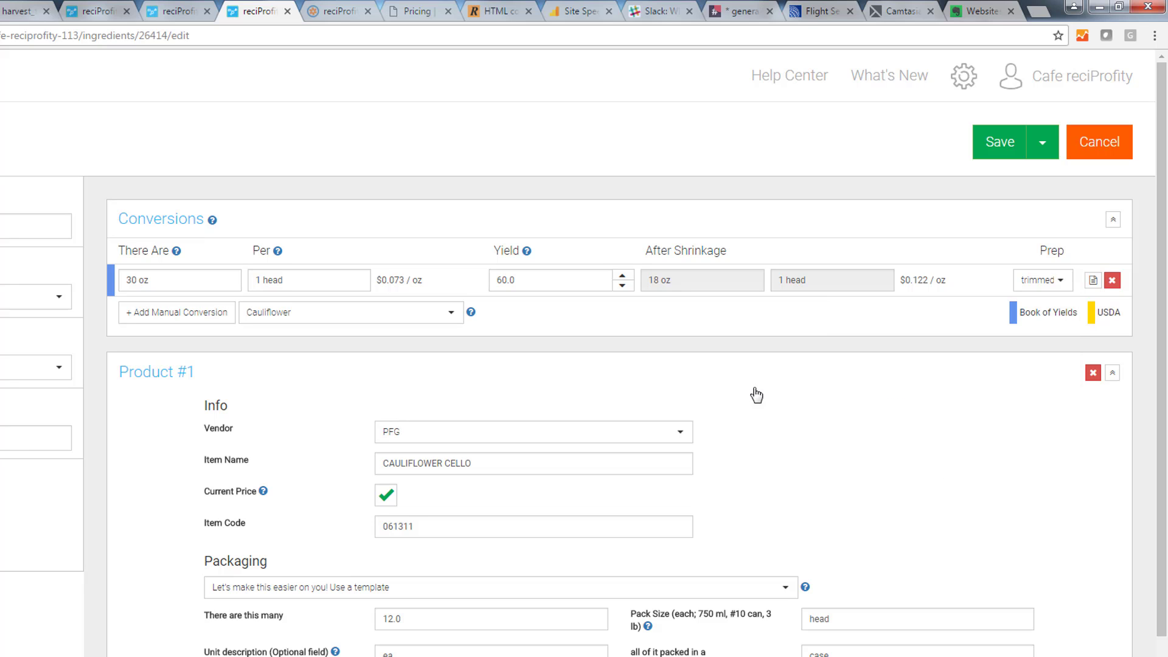
- Add the Book of Yields conversions for "Cauliflower, Cut 1" flors." to the purple cauliflower ingredient
left_click(453, 314)
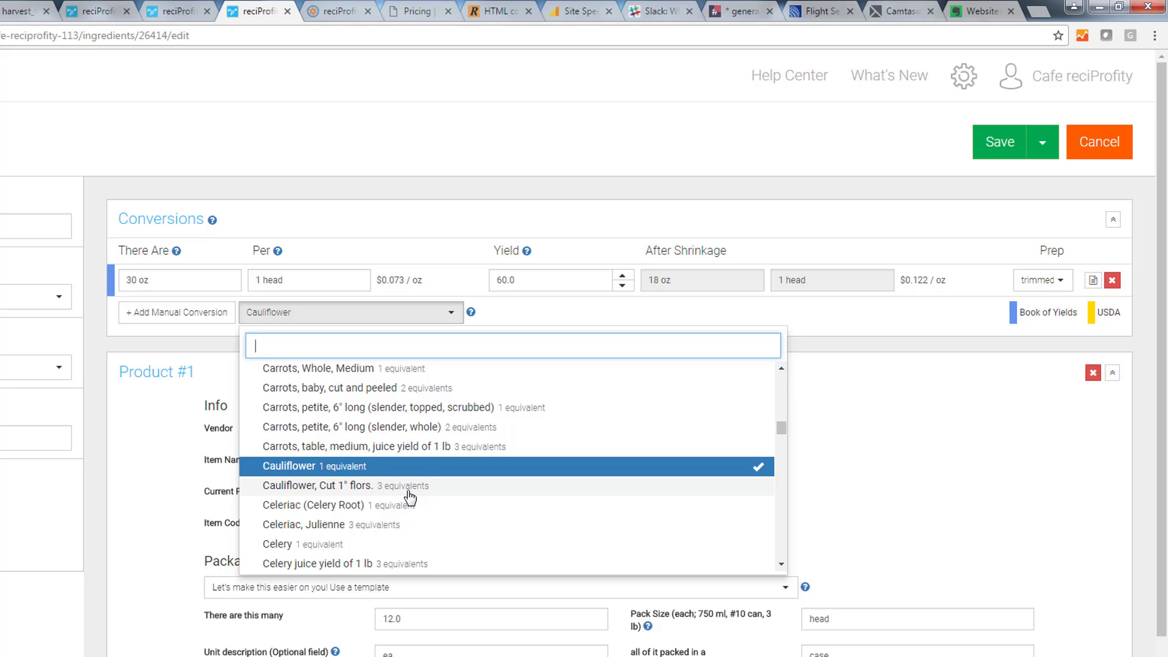
left_click(408, 490)
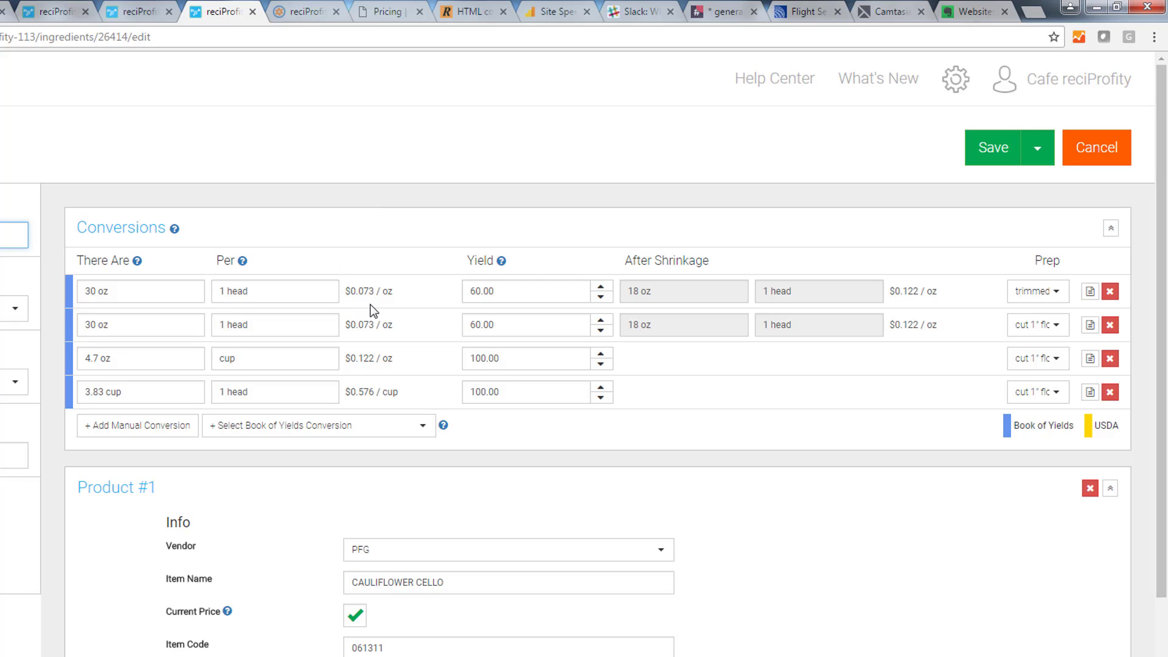
left_click_drag(372, 310, 393, 301)
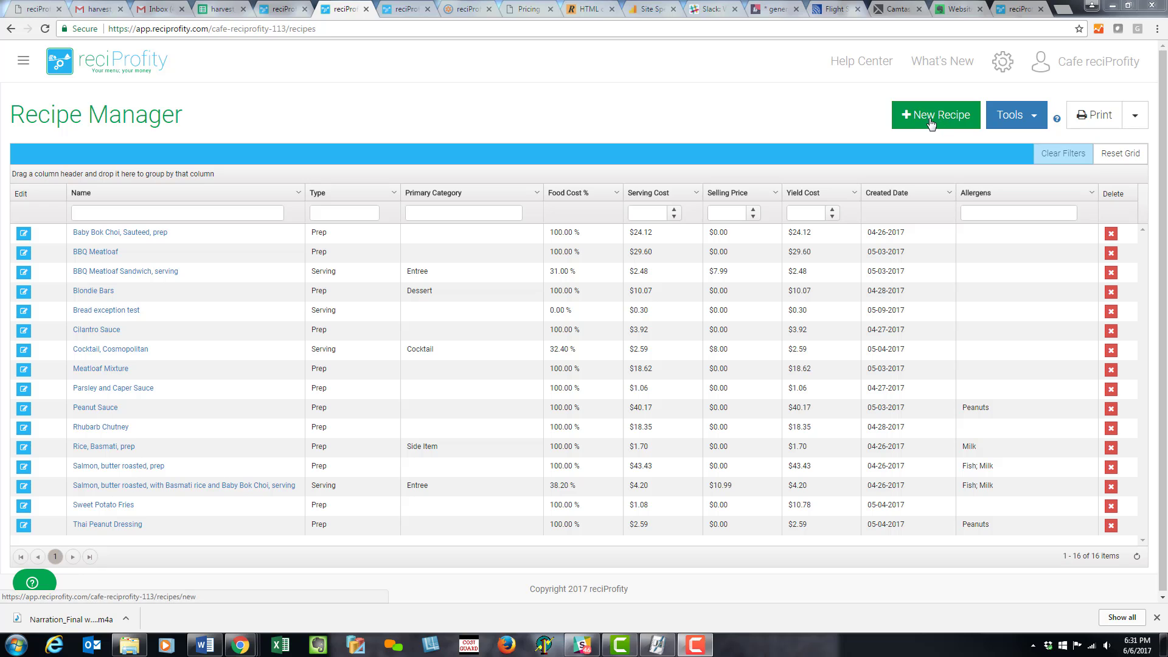
- Start a new recipe named "Cauliflower, roasted" and set its type to Prep Recipe
left_click(929, 118)
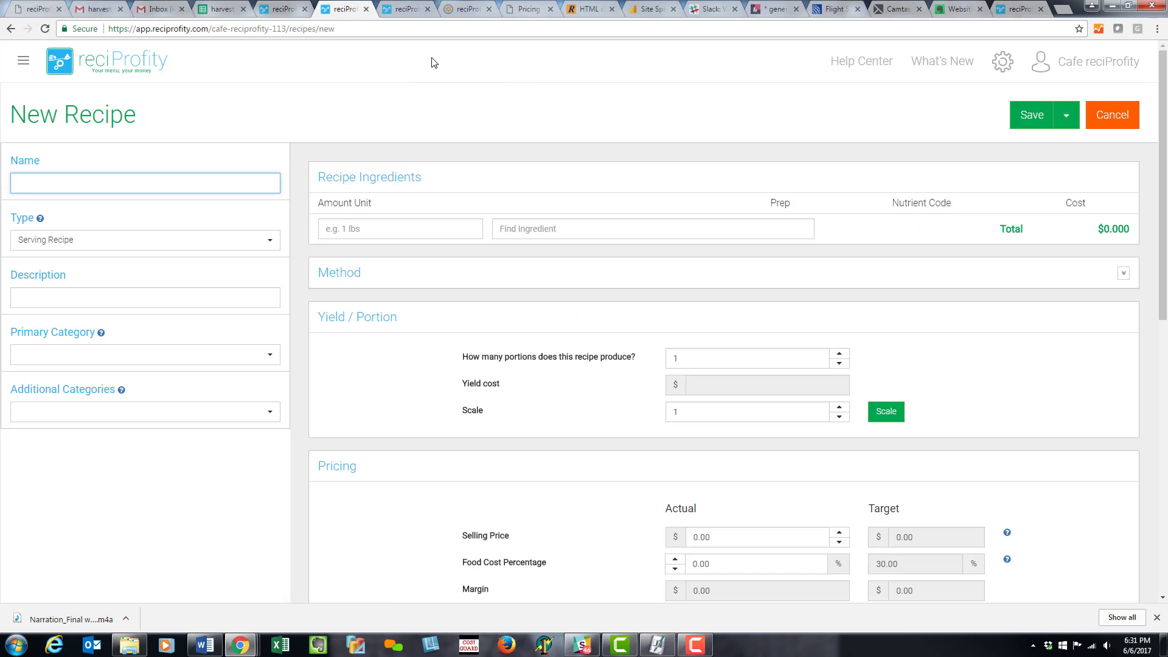
type("Cauli")
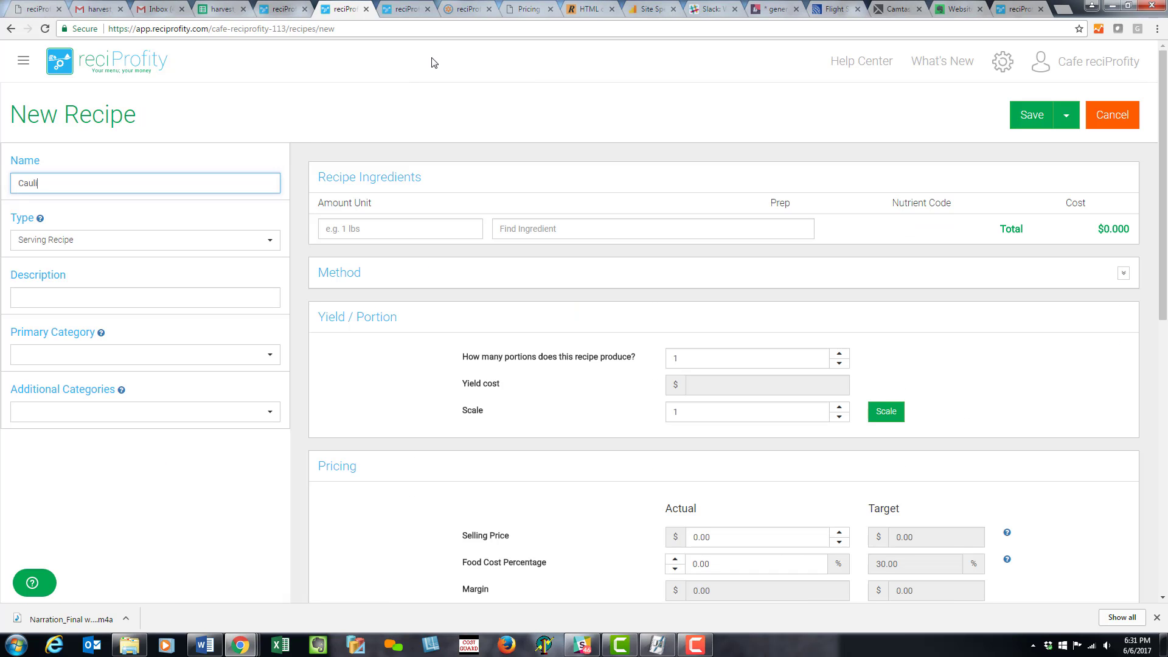
type("flower, roasted")
left_click(254, 241)
left_click(146, 265)
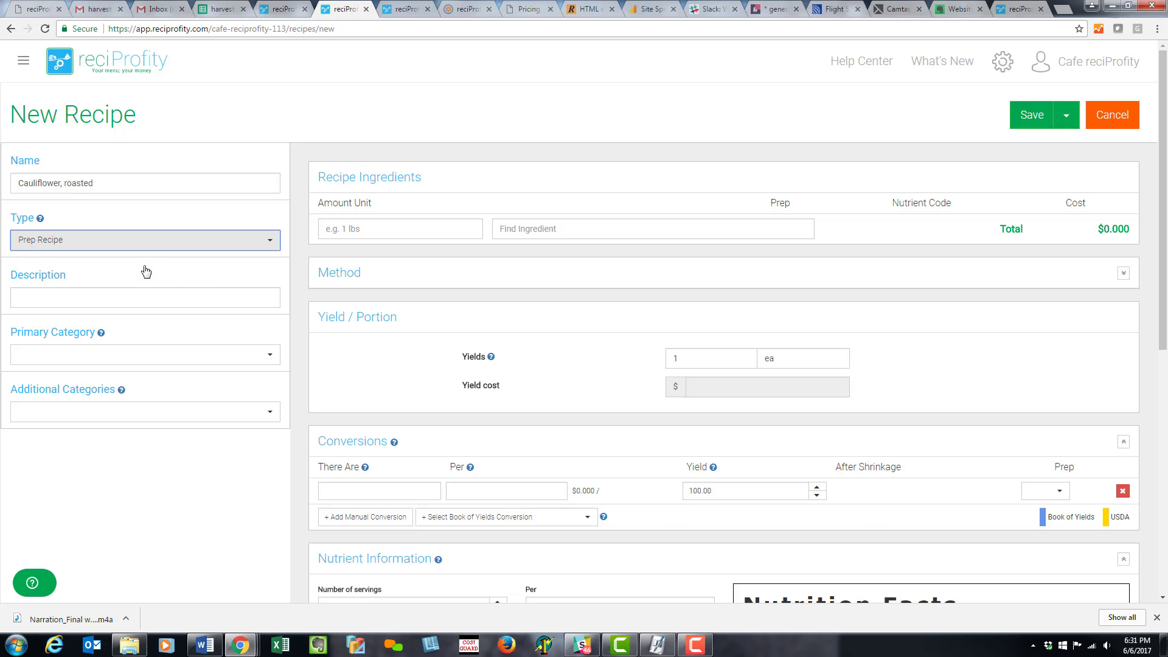
- Add 2 lbs of "CAULIFLOWER PURPLE WHOLE, cut 1" flors." to the recipe's ingredients
left_click(357, 228)
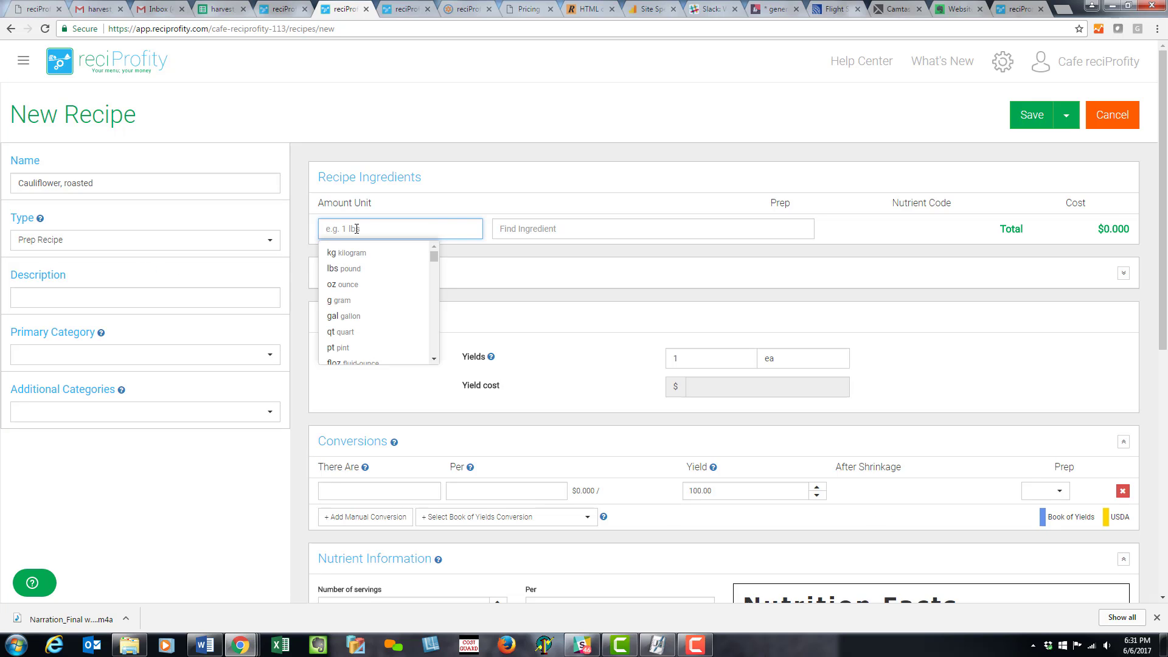
type("2 lbs")
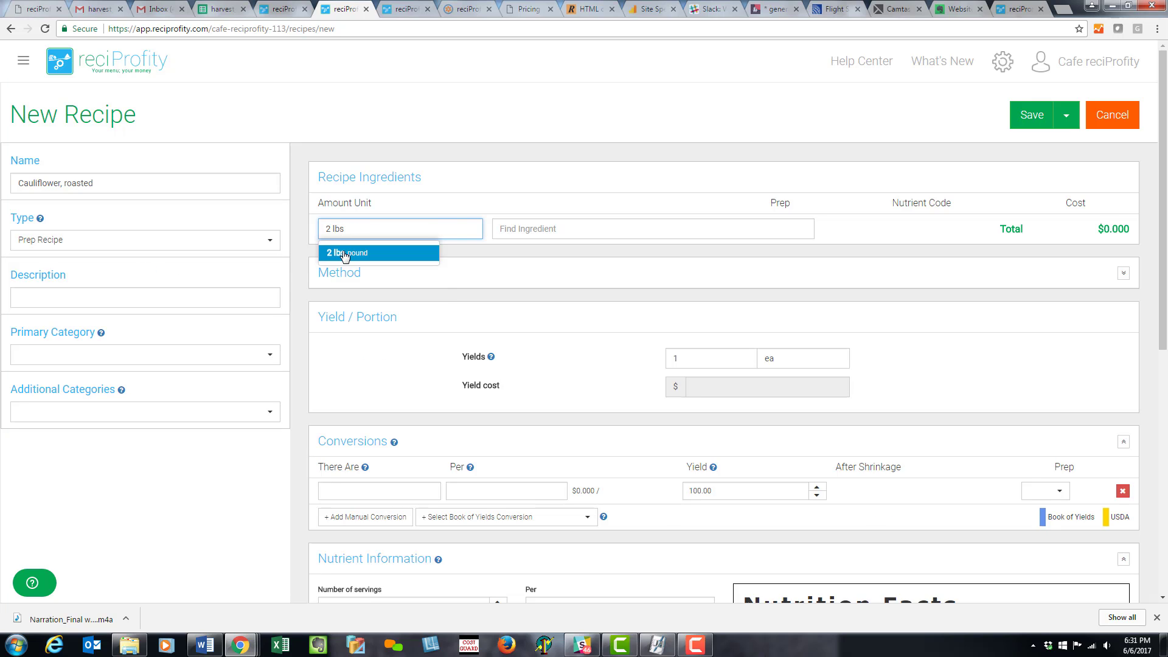
left_click(345, 255)
left_click(508, 230)
type("cau")
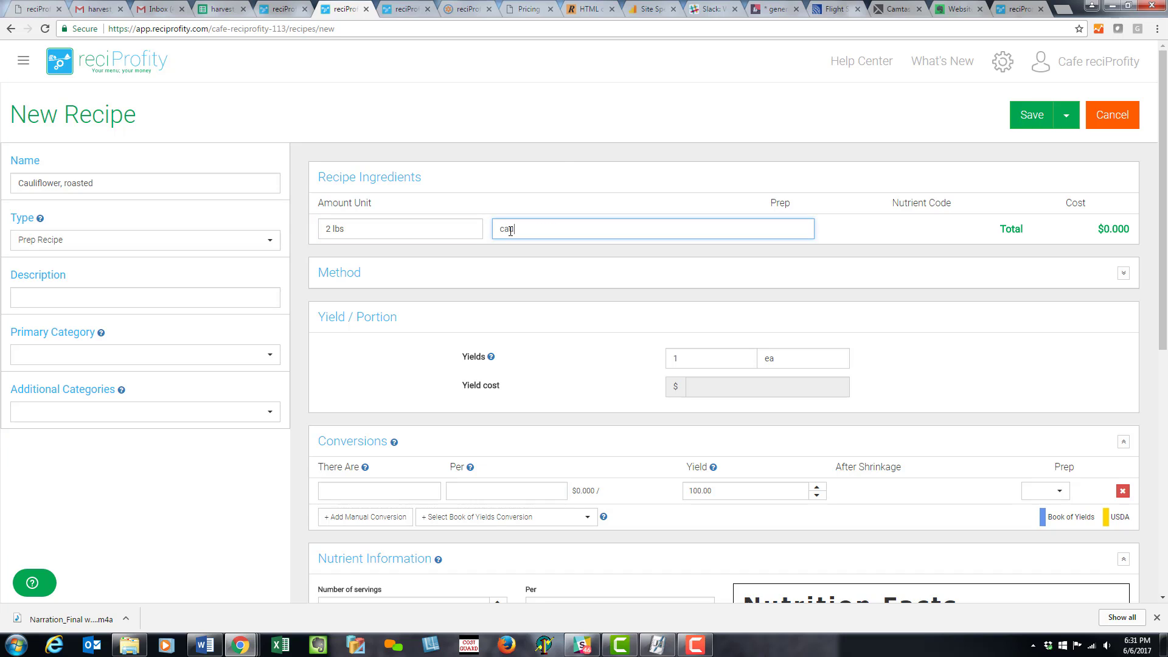
type("liflower")
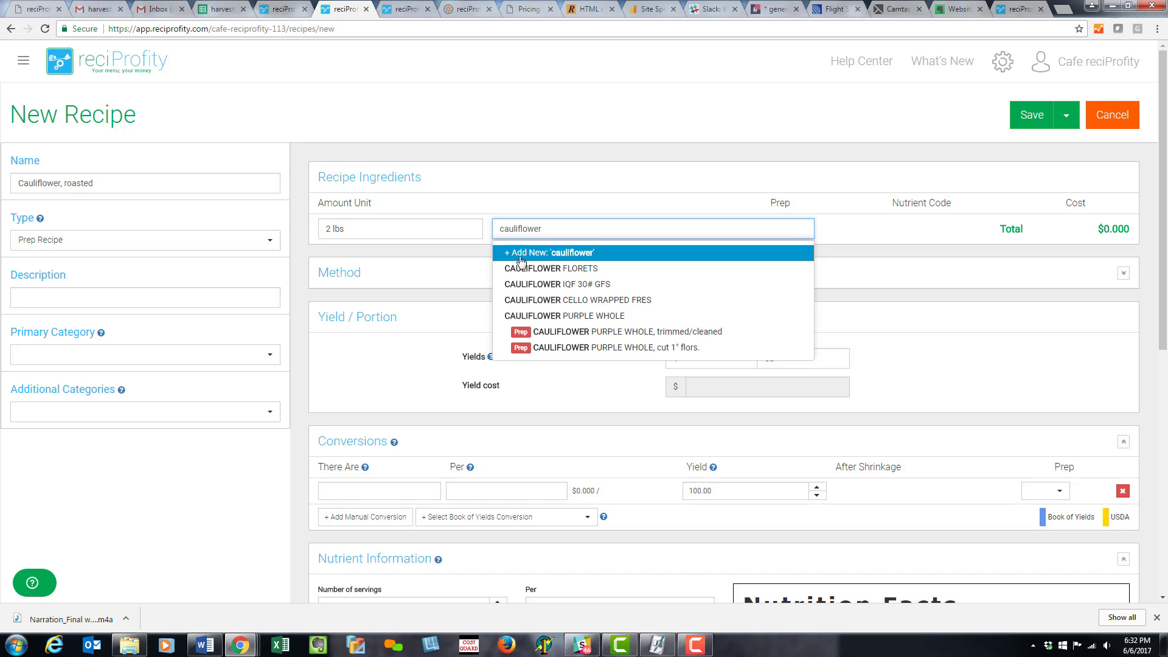
left_click(551, 348)
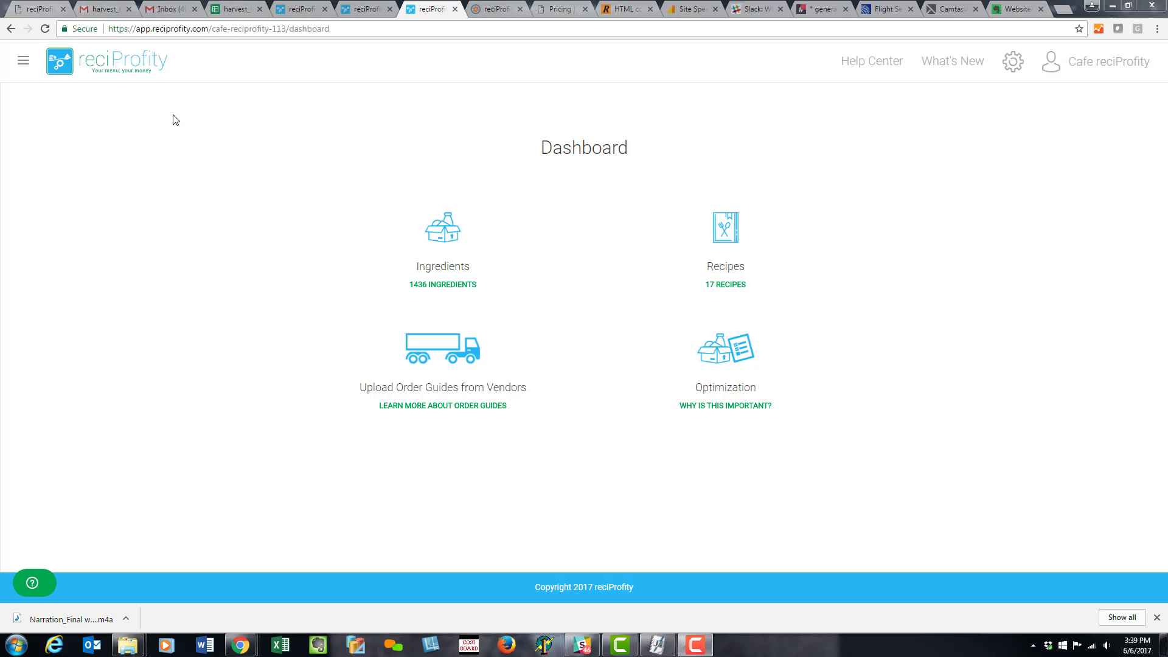
- Open The Optimizer and review its food cost or margin percentage setting and the recipe categories
left_click(24, 66)
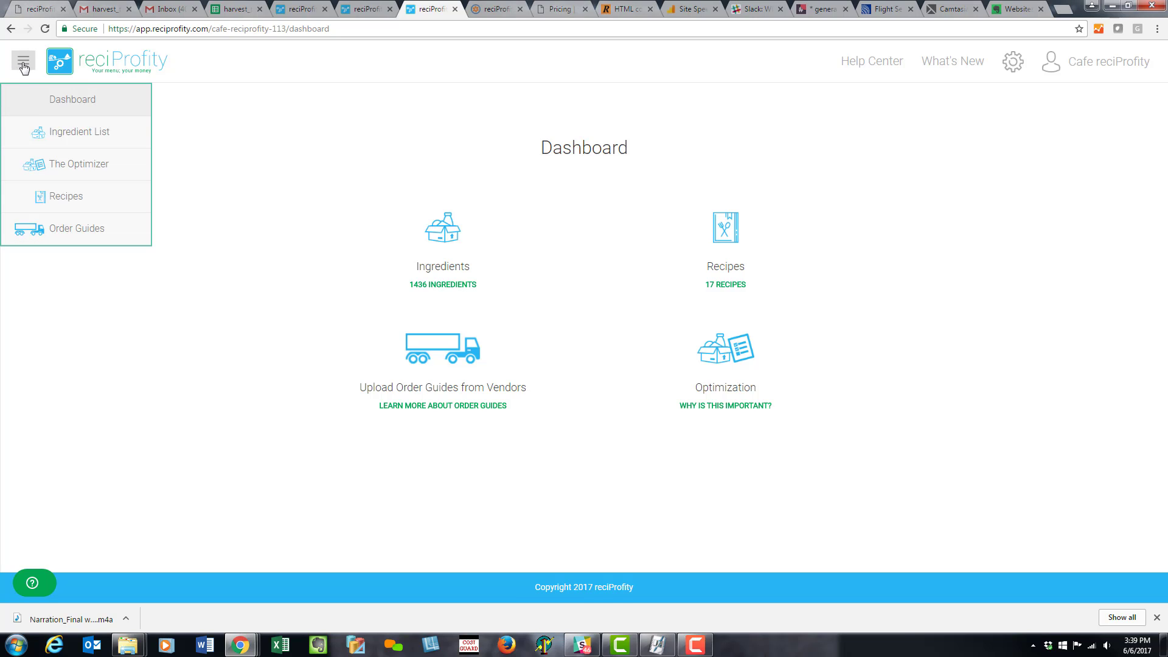
left_click(67, 168)
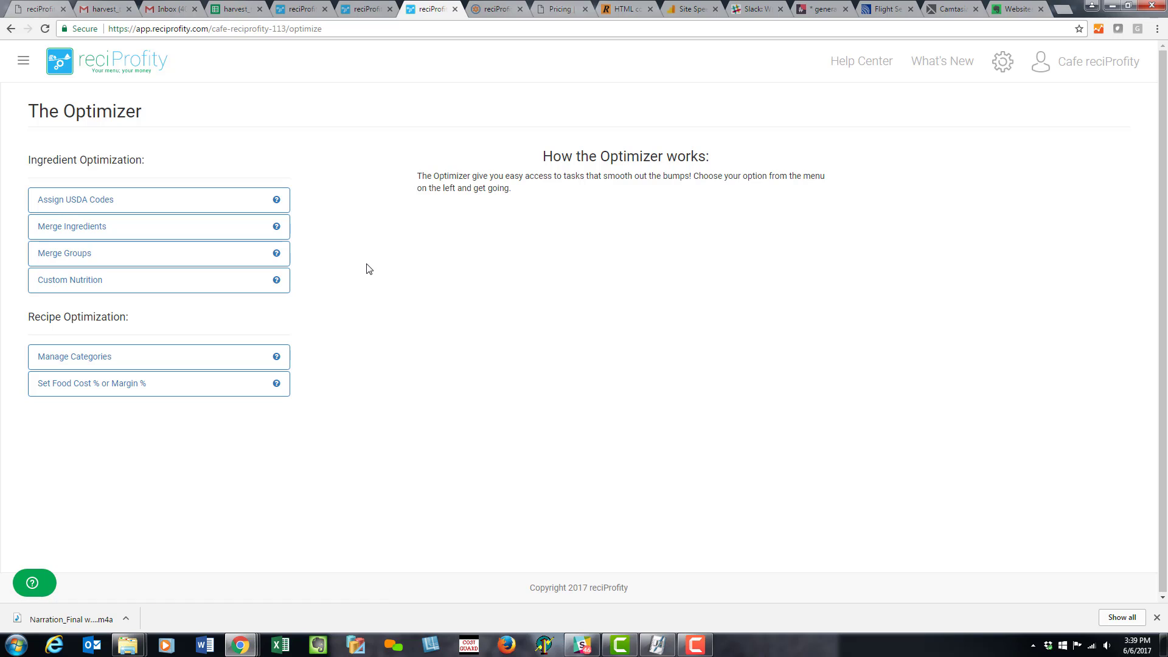
left_click(155, 386)
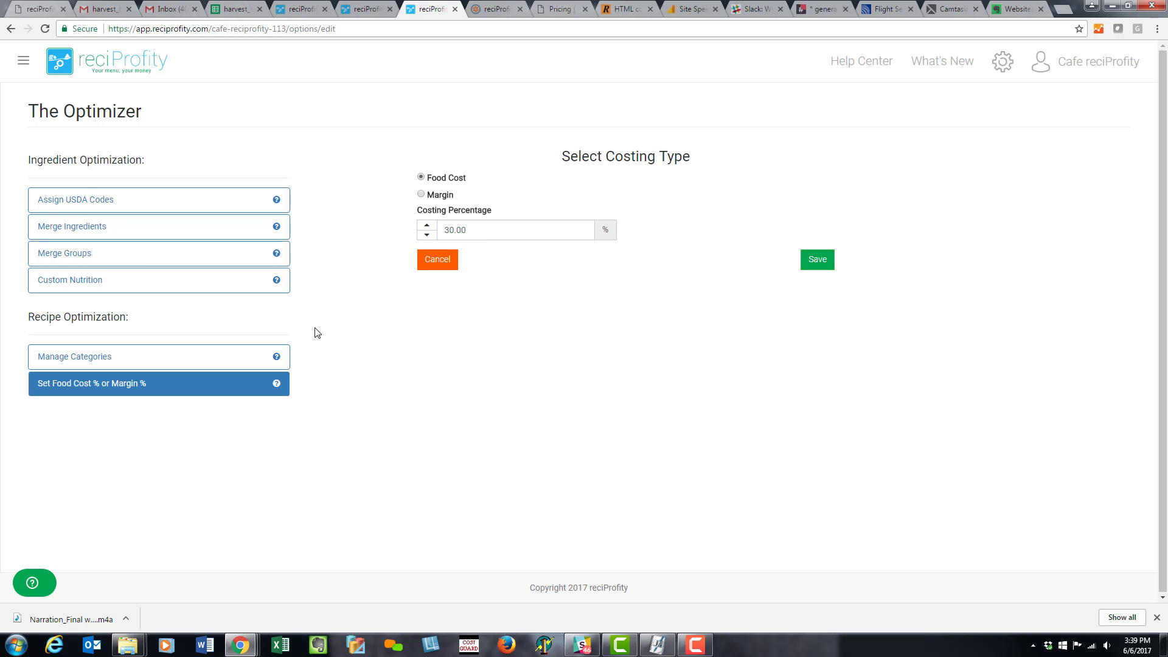
left_click(185, 357)
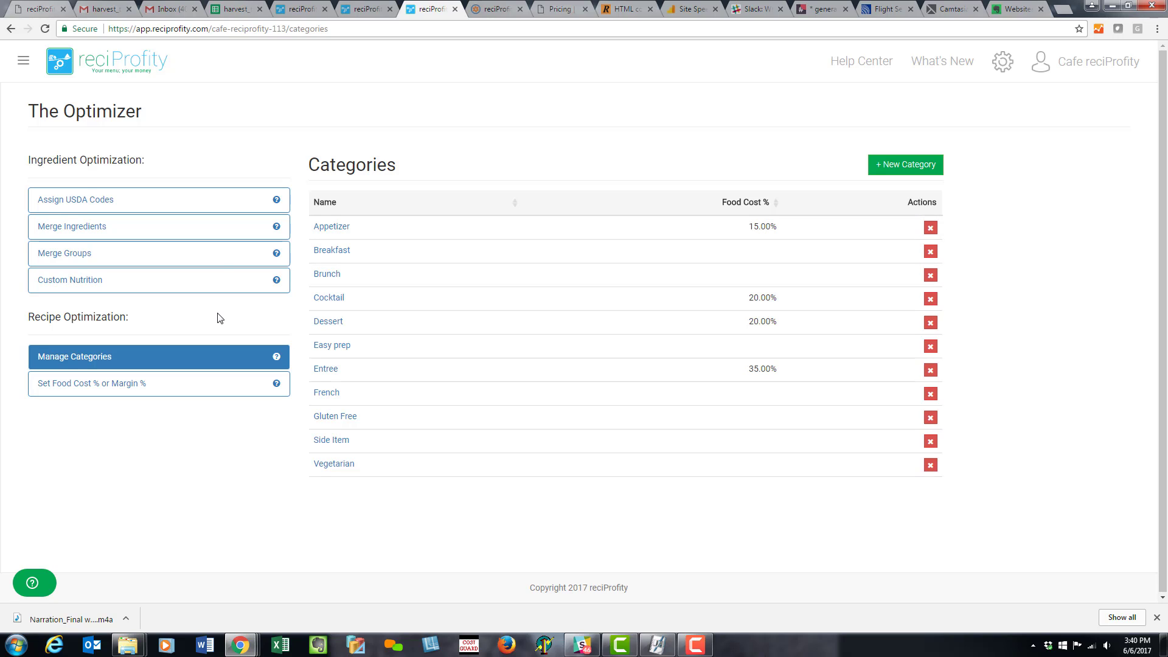
- Review the Optimizer's Assign USDA Codes, Merge Ingredients and Merge Groups functions, including the help notes for both merge functions
left_click(217, 201)
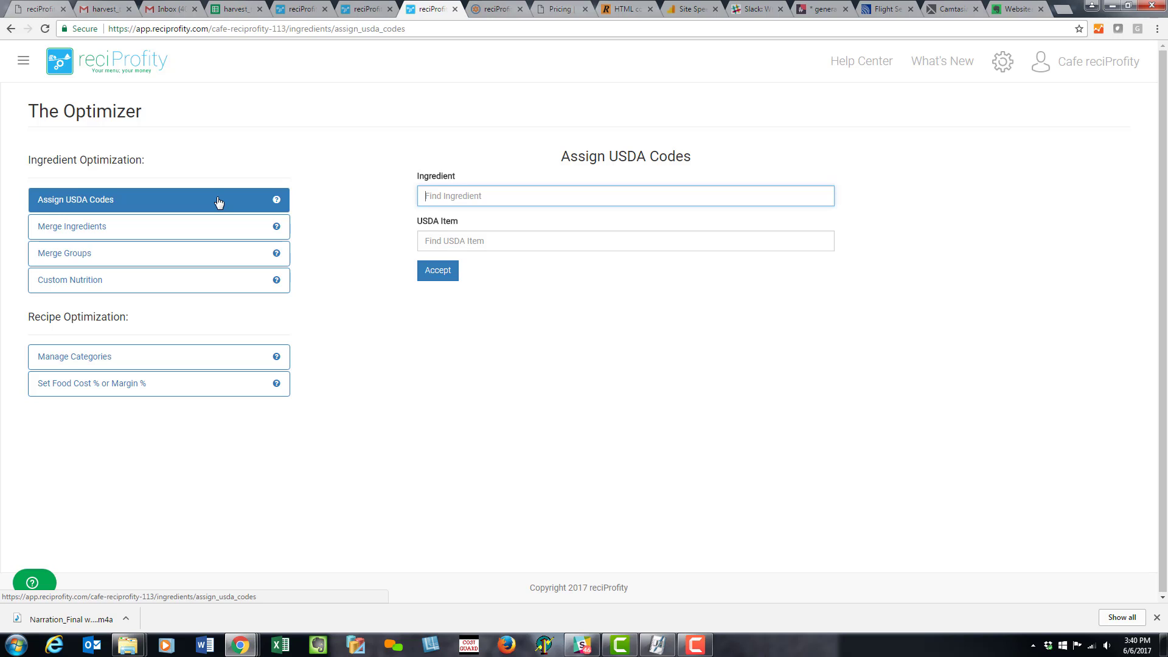
left_click(217, 235)
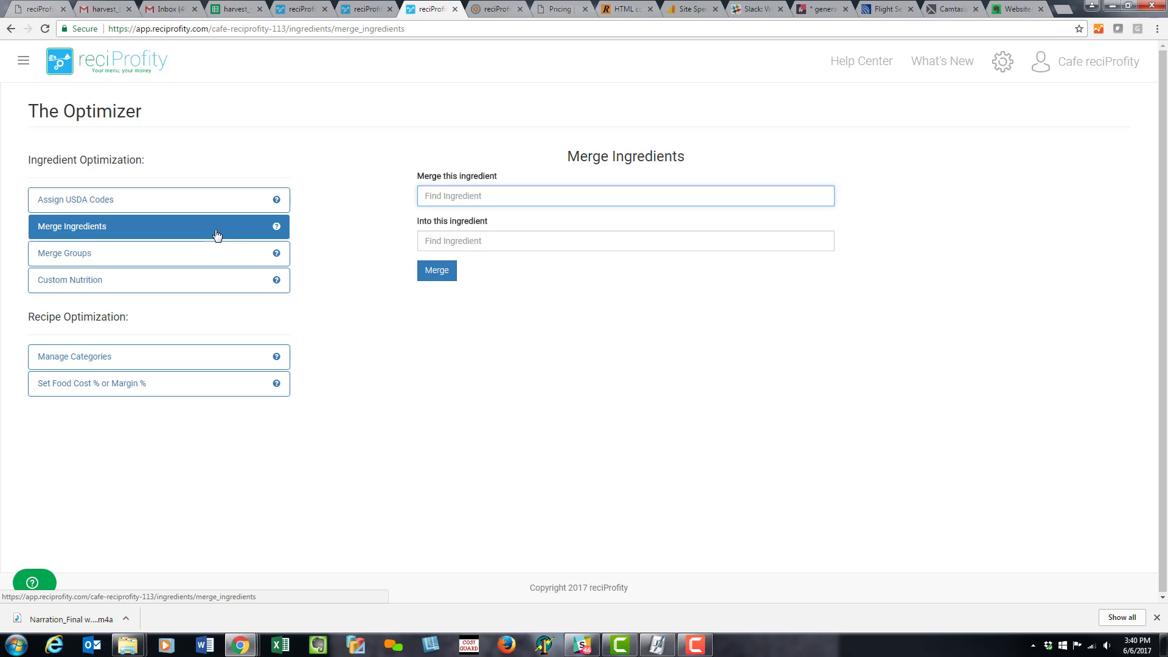
left_click(276, 229)
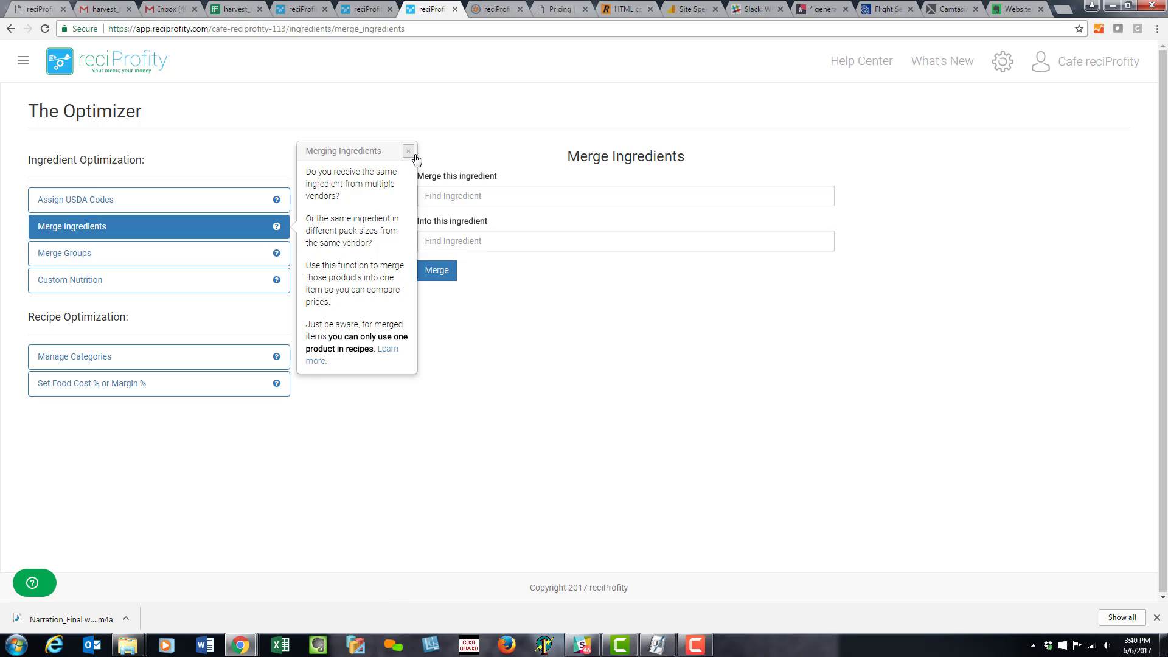
left_click(236, 260)
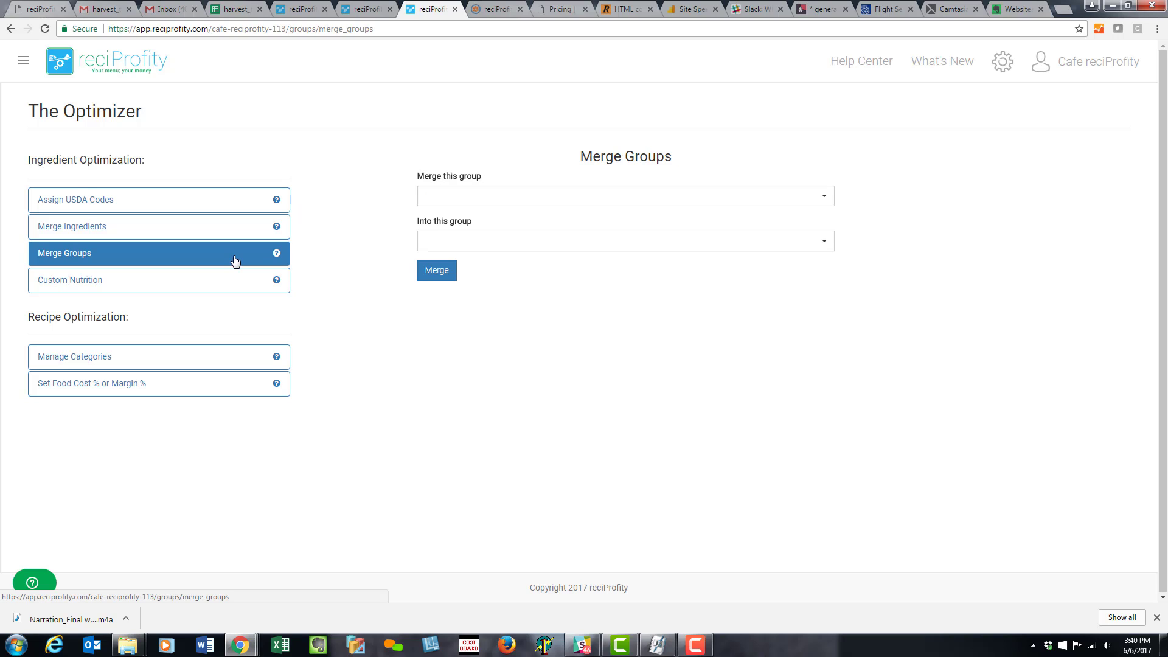
left_click(277, 254)
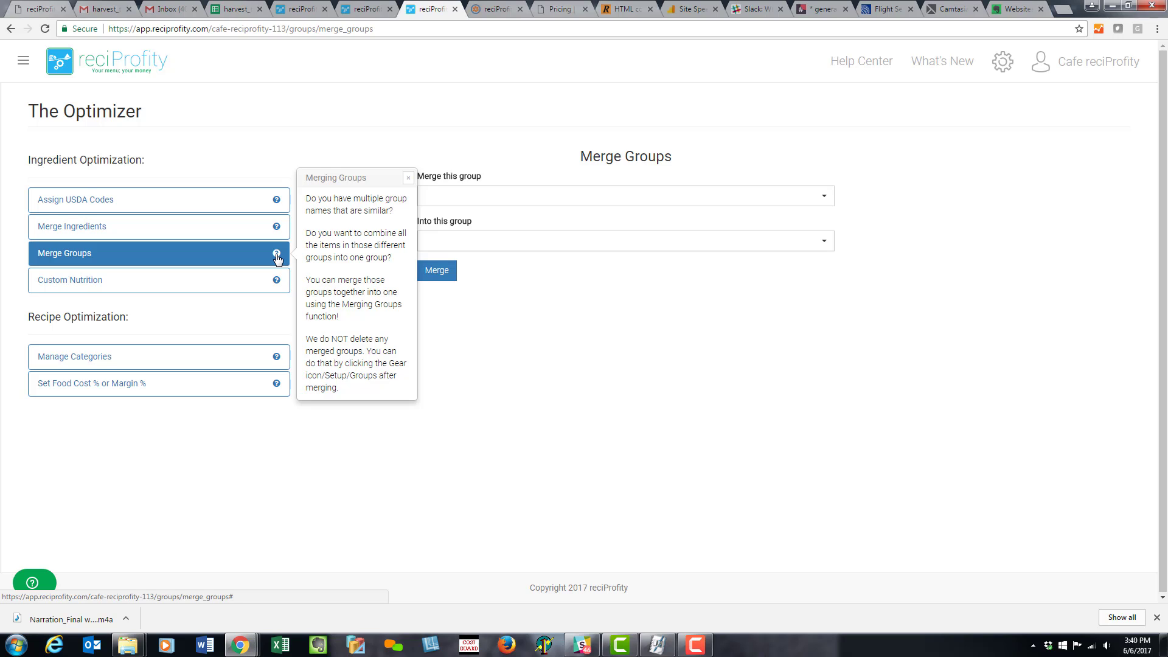
left_click(408, 181)
- Open the custom nutrition list and examine the fields of a blank new nutrition entry
left_click(199, 287)
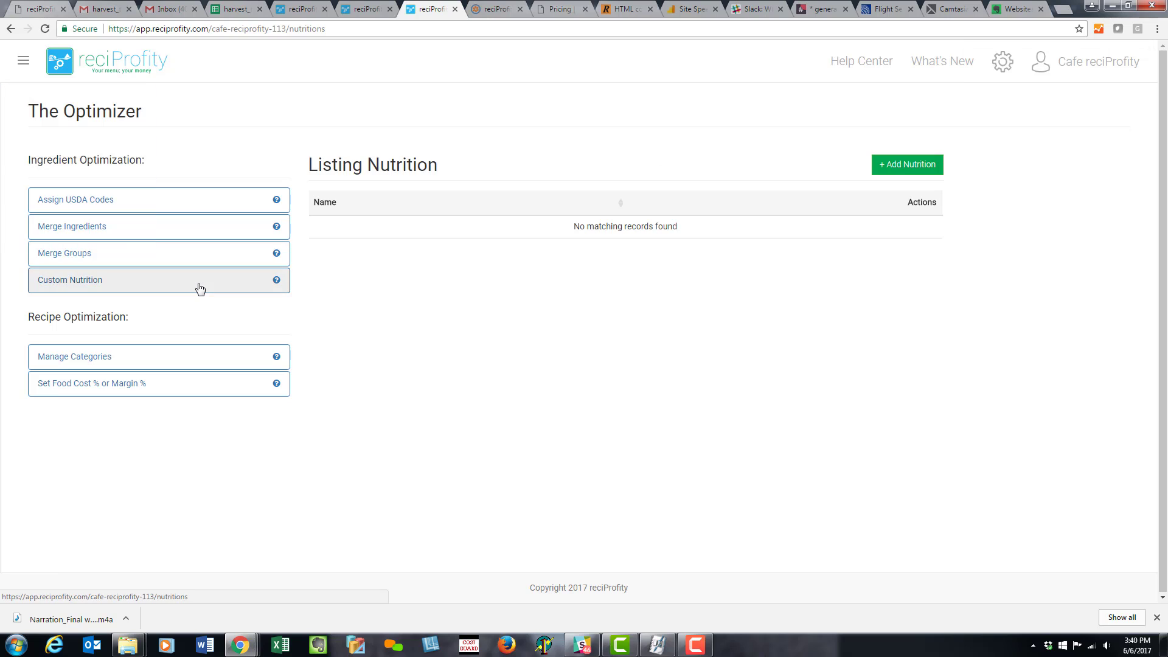
left_click(897, 166)
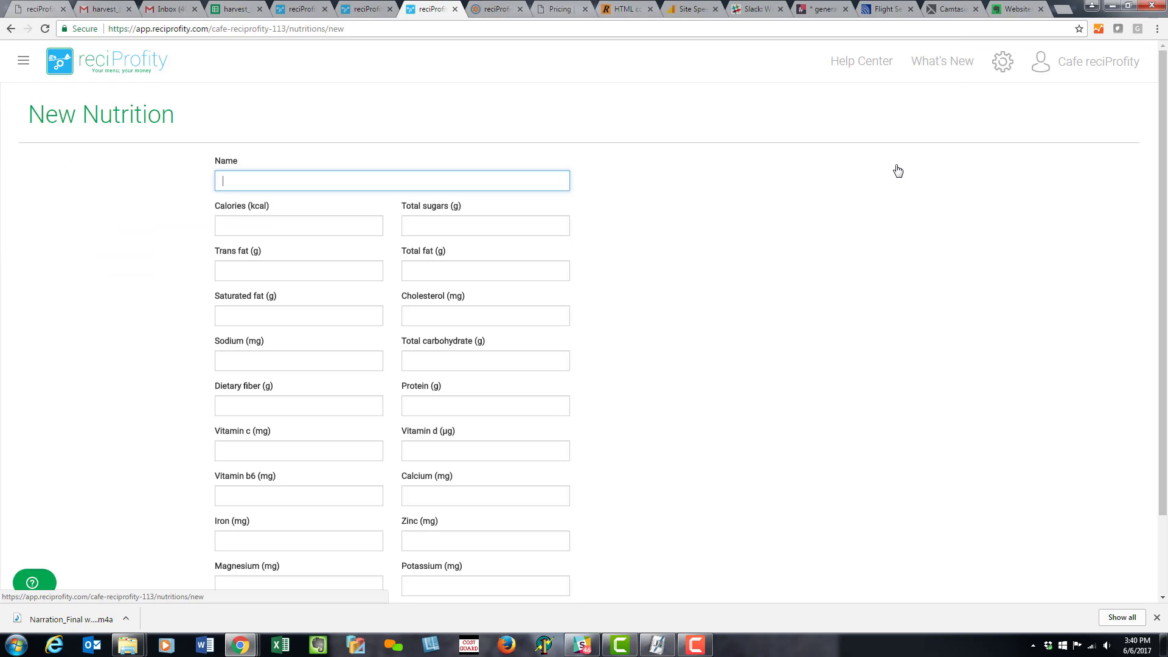
left_click_drag(1162, 146, 1161, 179)
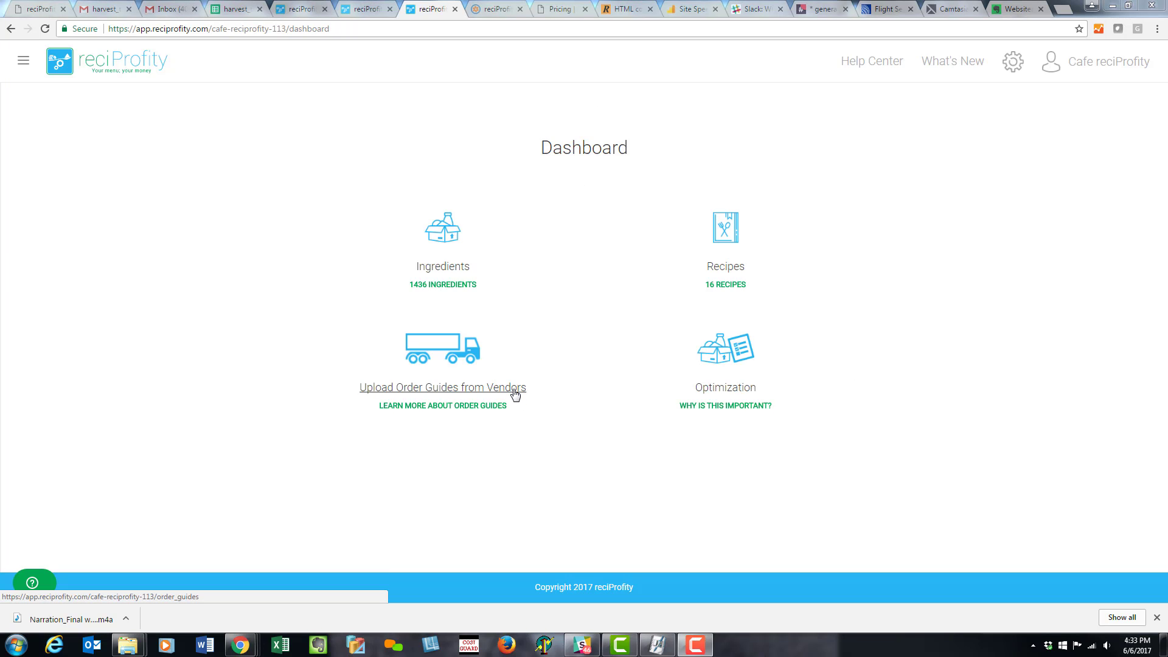
- Import all items of the order guide Sysco_order_guide_G707.919 for vendor Sysco, using the eSysco format template
left_click(514, 392)
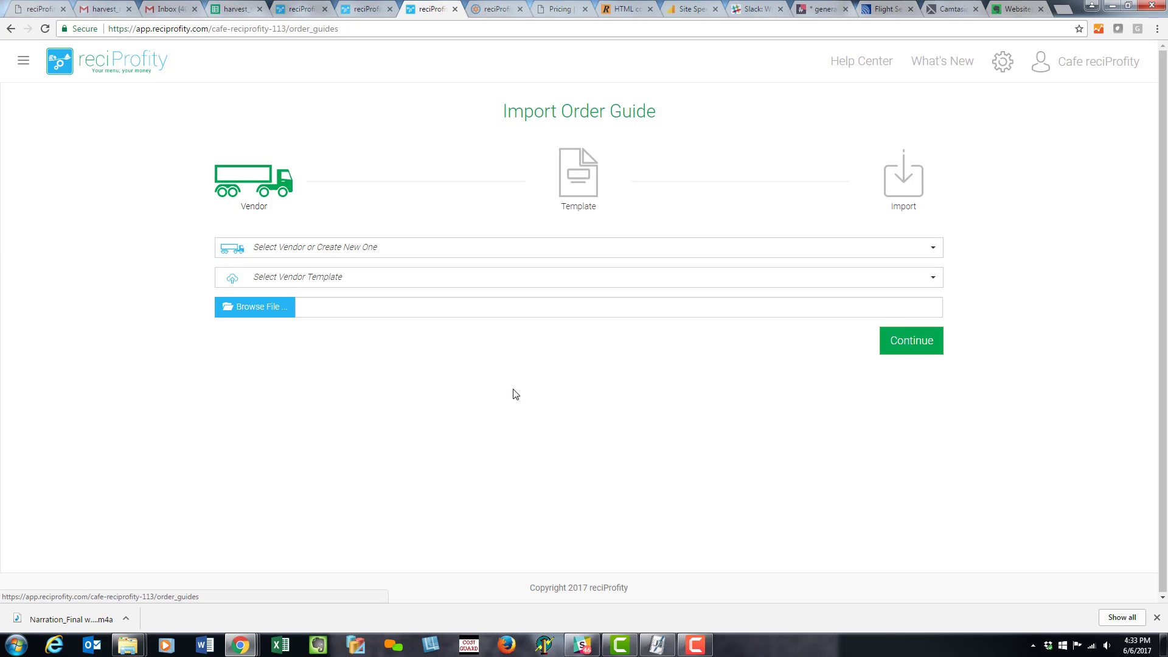
left_click(430, 249)
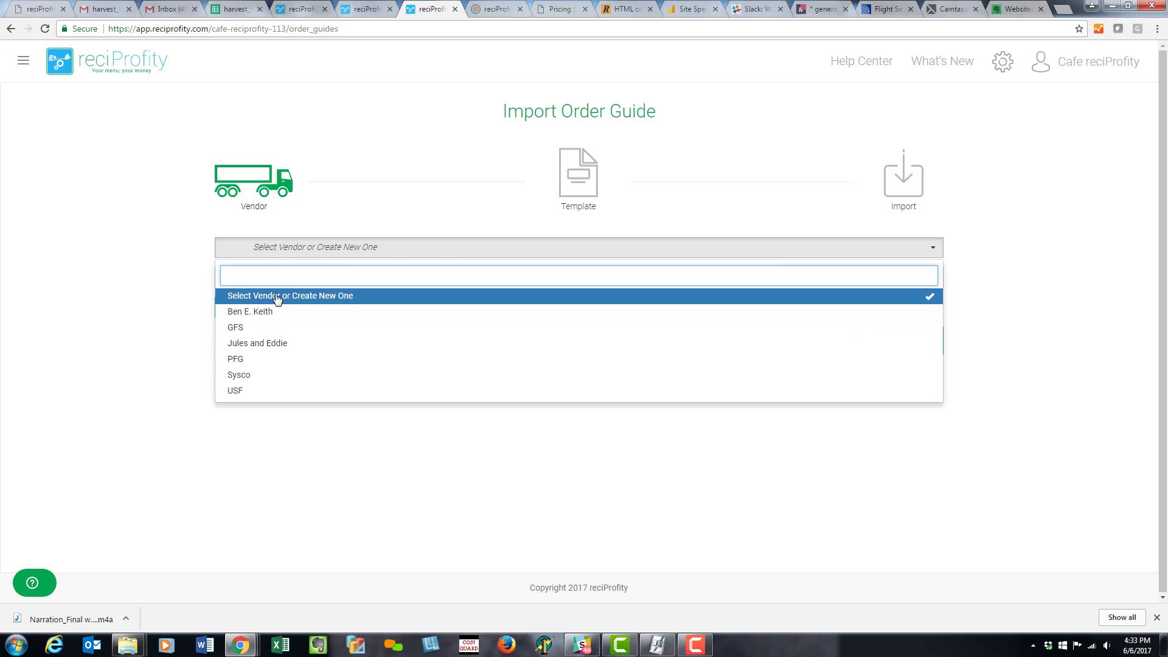
left_click(239, 375)
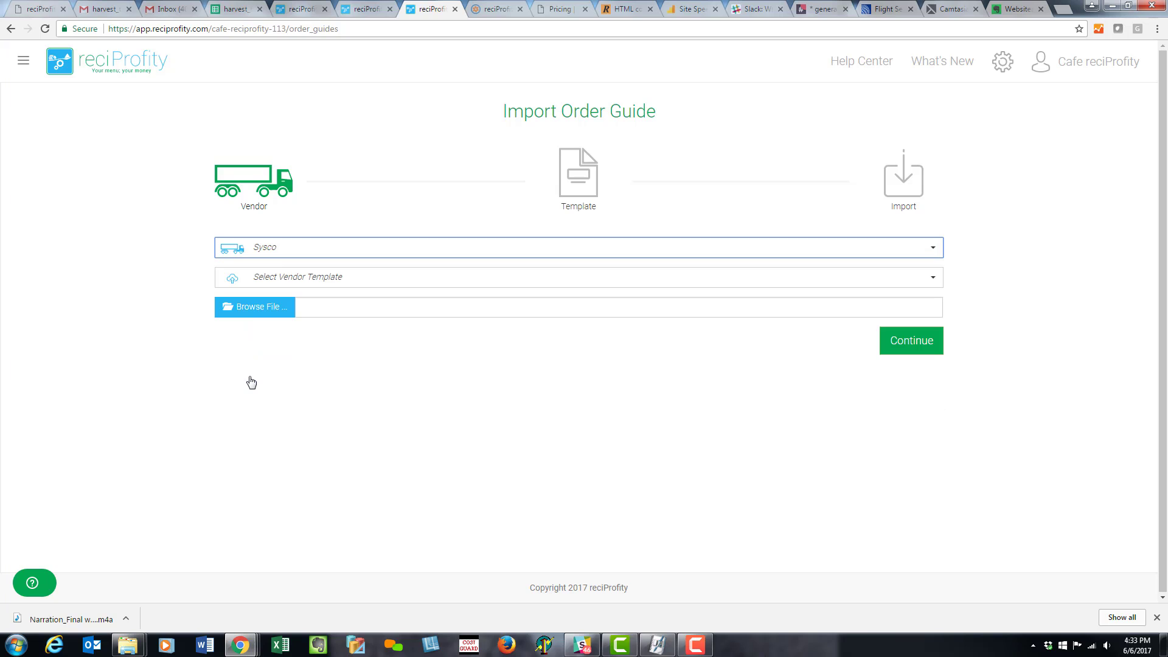
left_click(271, 285)
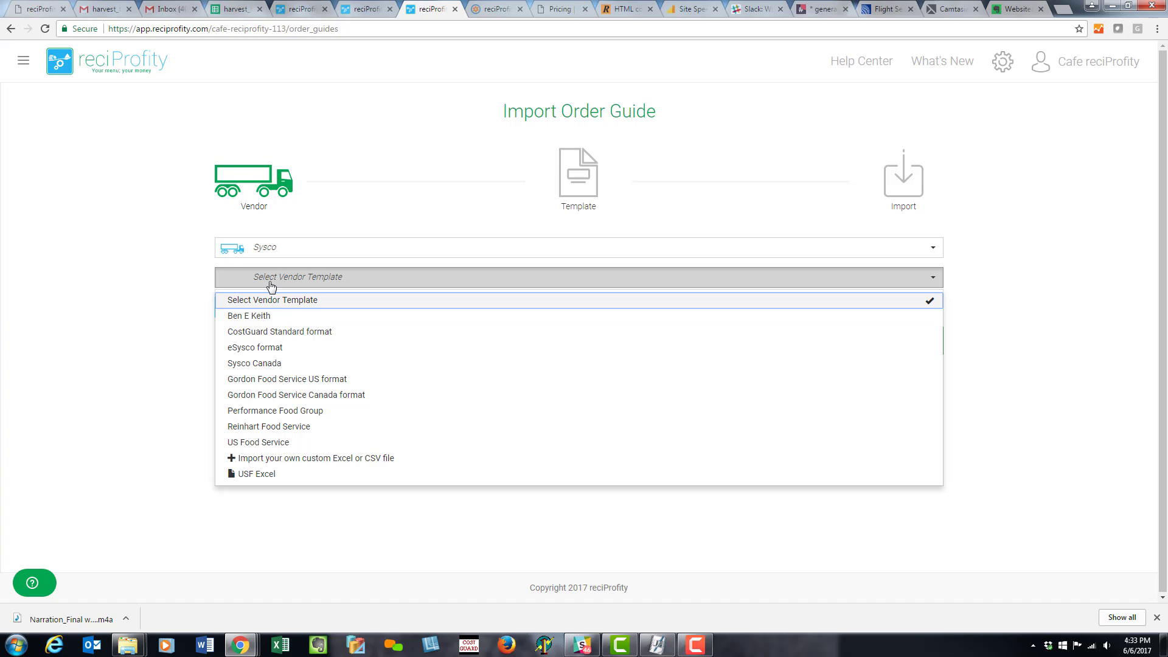
left_click(266, 347)
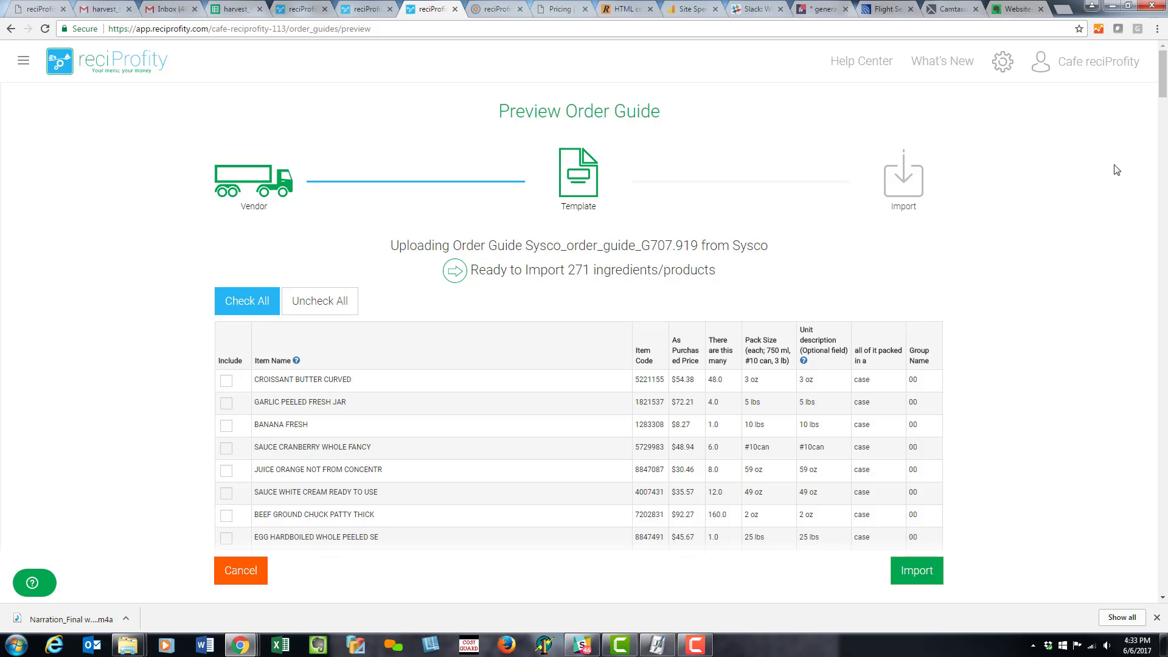
left_click(256, 312)
left_click(919, 573)
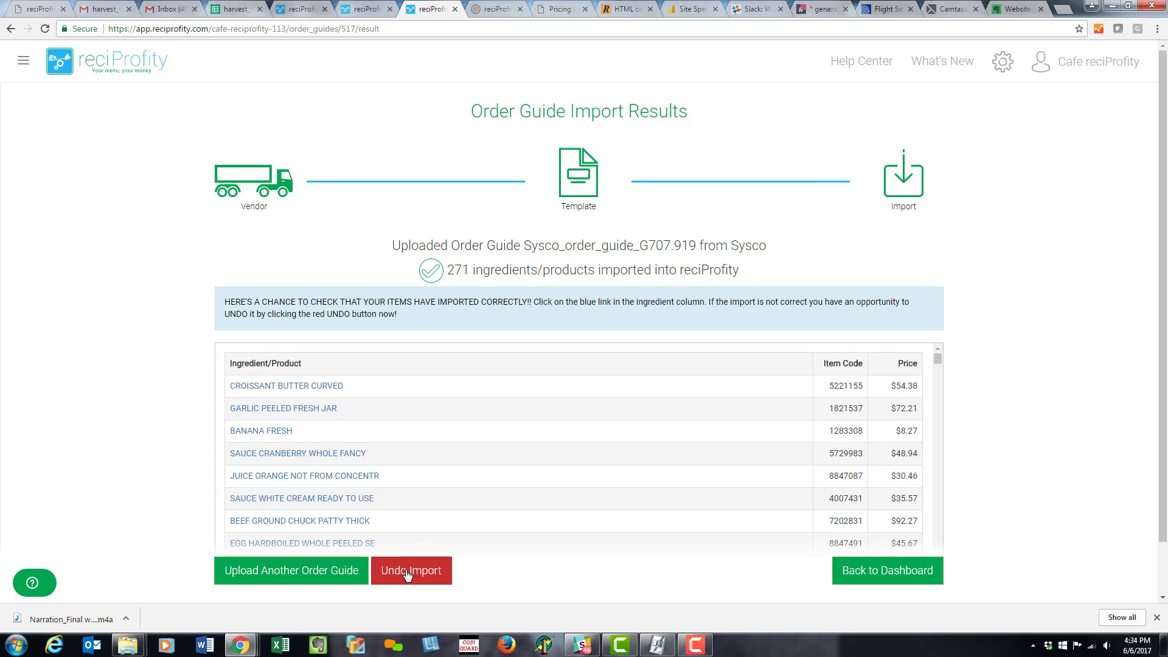
- Start another order guide import for vendor Jules and Eddie, choosing the custom Excel or CSV file template
left_click(324, 573)
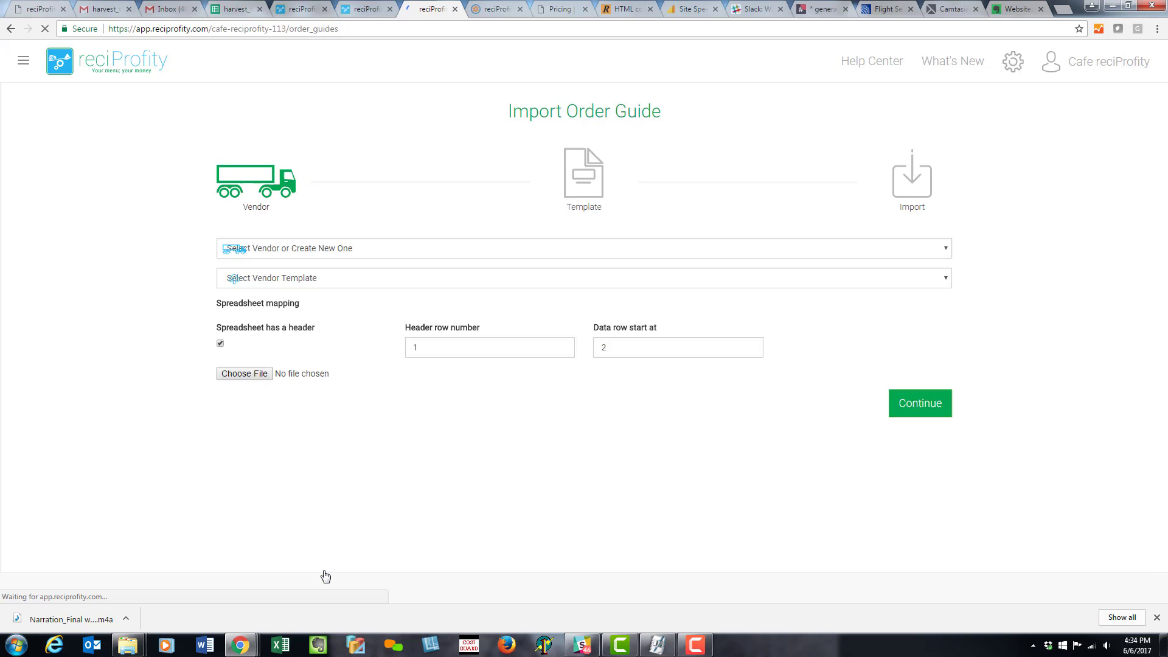
left_click(360, 248)
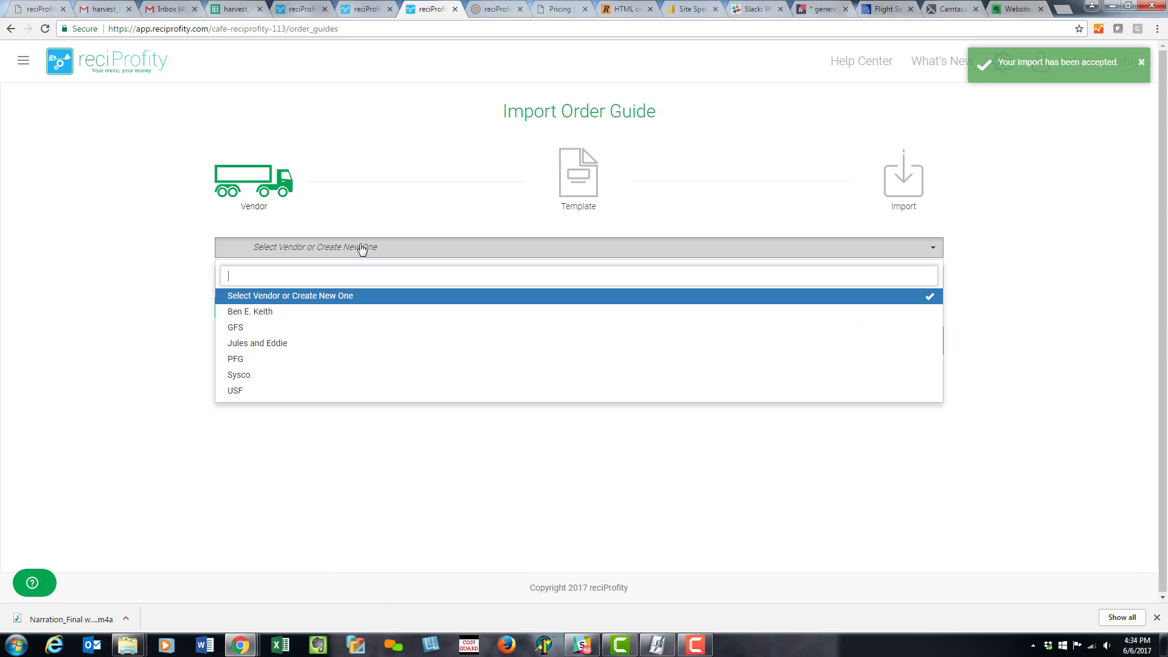
left_click(274, 345)
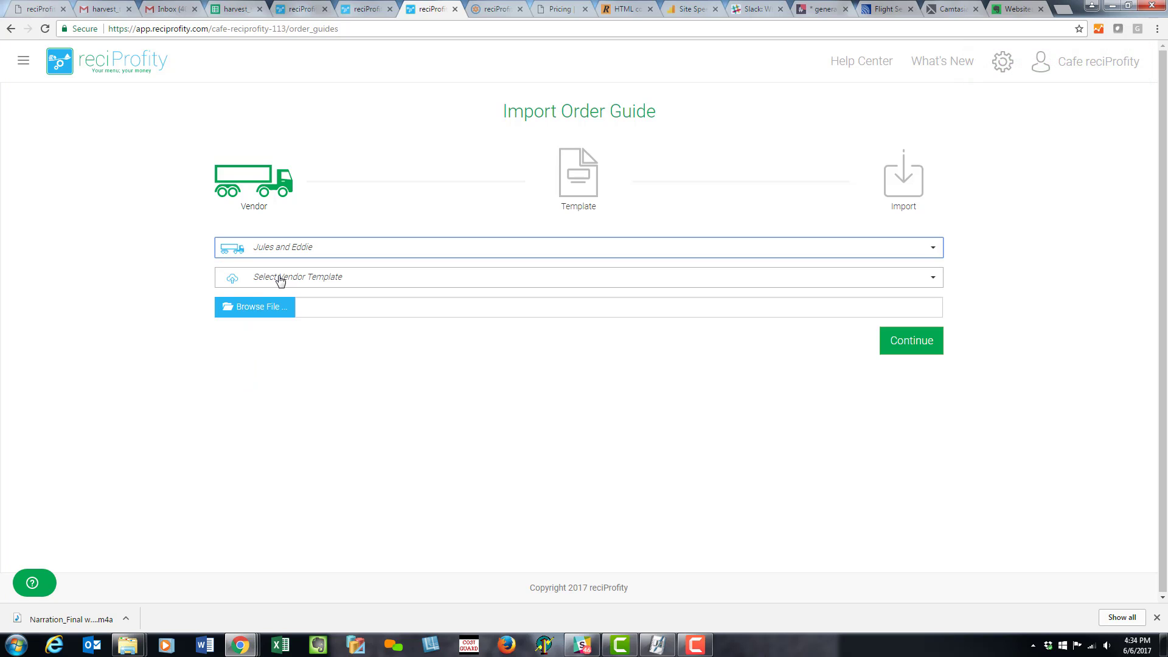
left_click(279, 278)
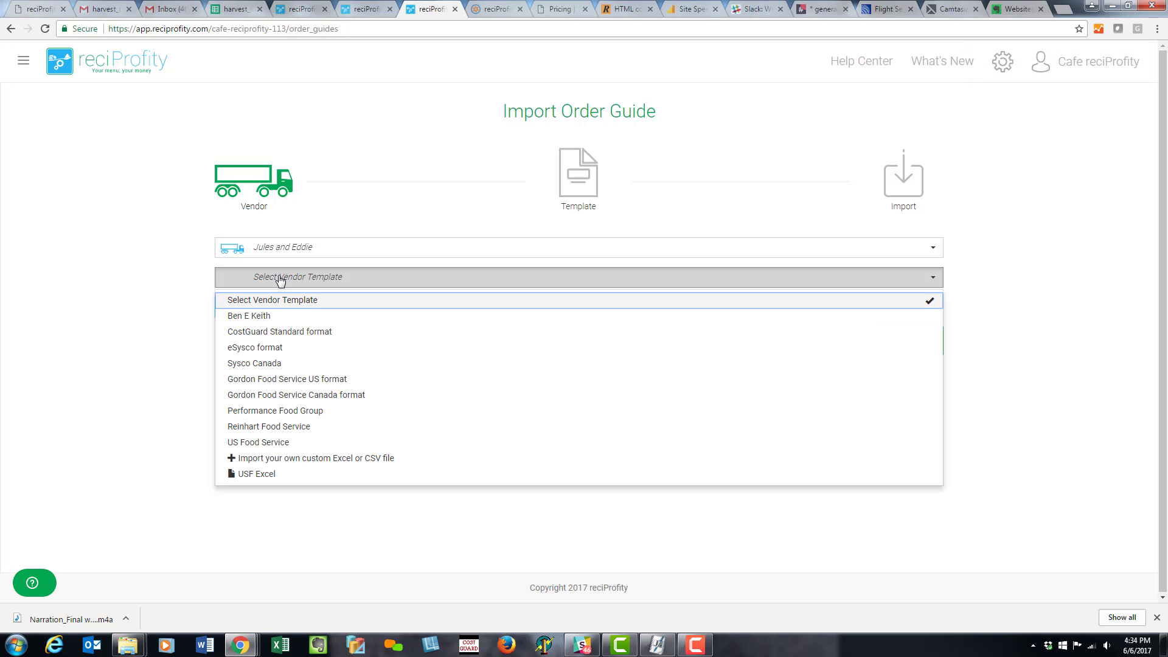
left_click(277, 460)
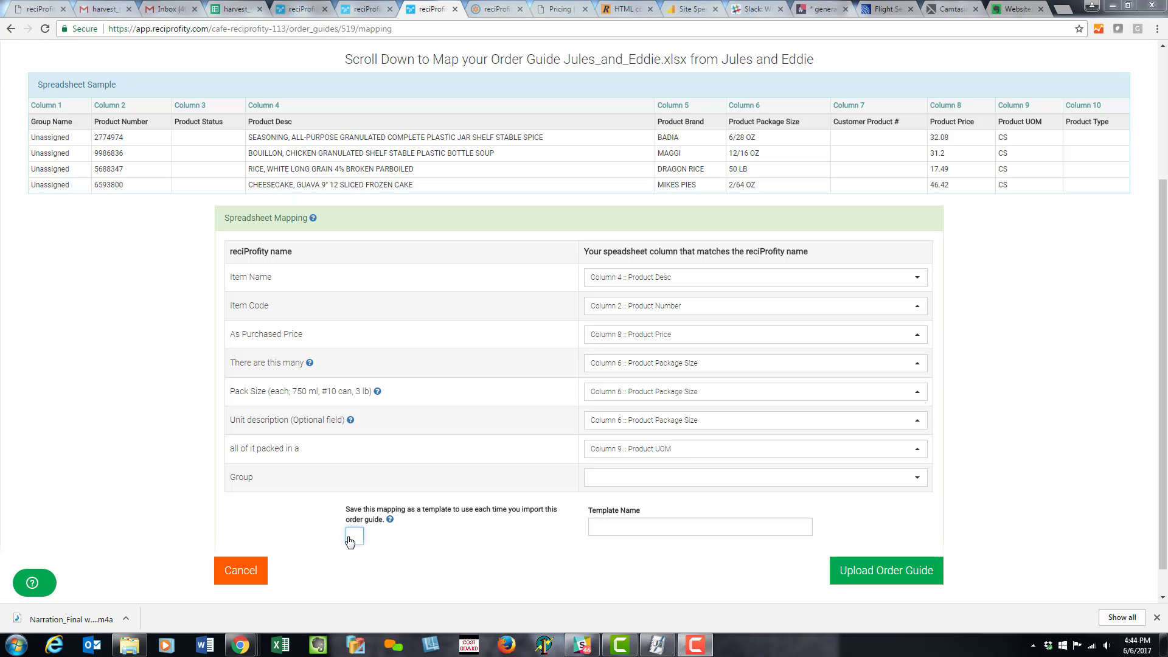
- Set the spreadsheet mapping to be saved as a reusable template named "Jules and Eddie"
left_click(352, 538)
left_click(607, 528)
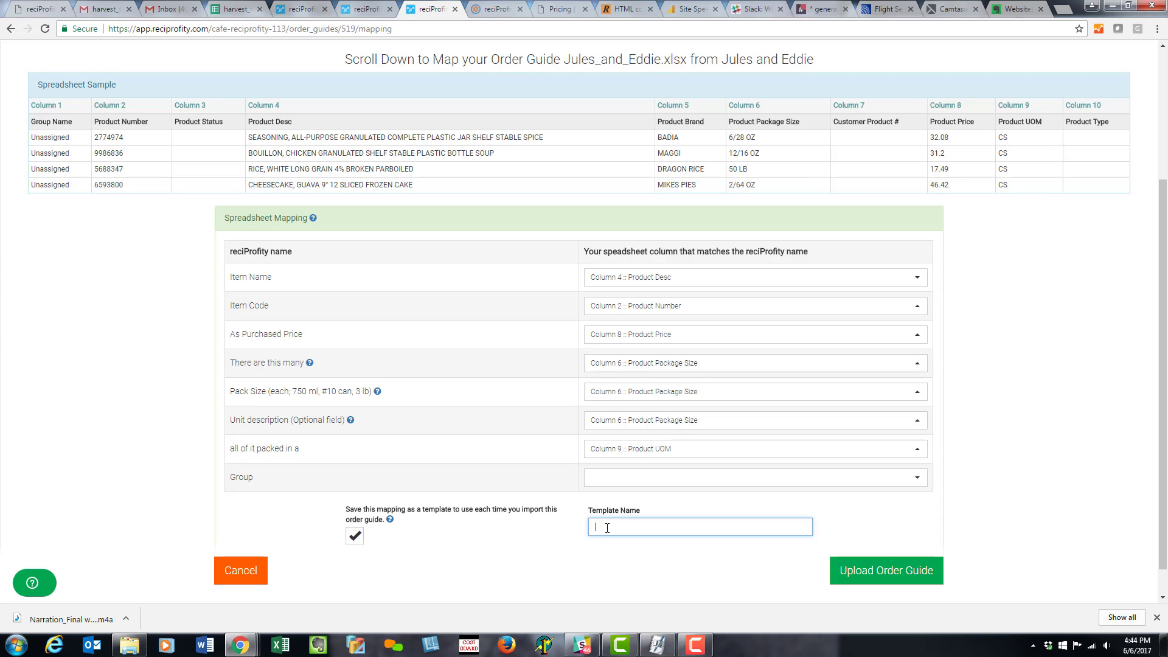
type("Jules and Eddie")
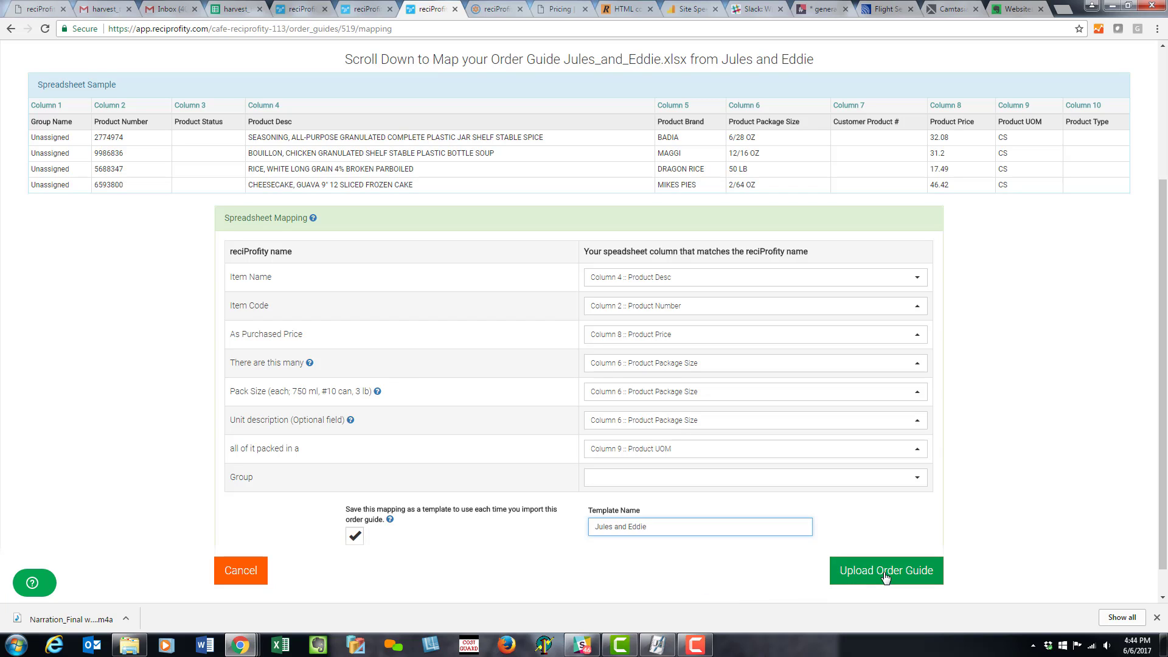